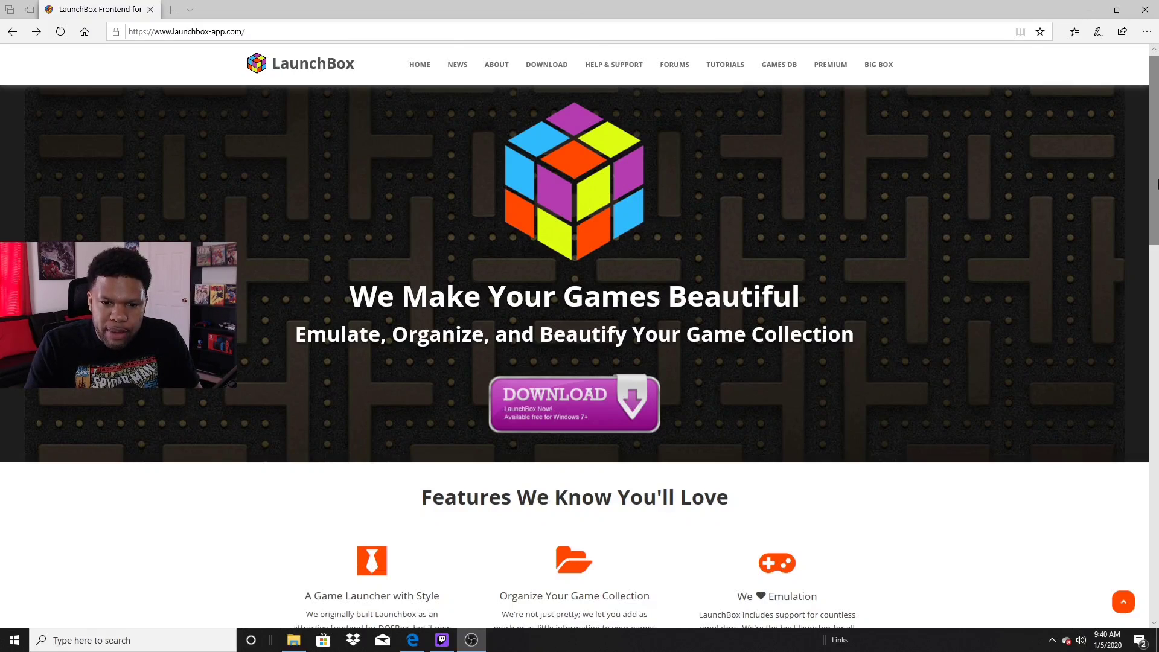
# Look over the LaunchBox homepage features, and open the Get Premium with Big Box page to review what Premium offers
pyautogui.scroll(-5, 418, 199)
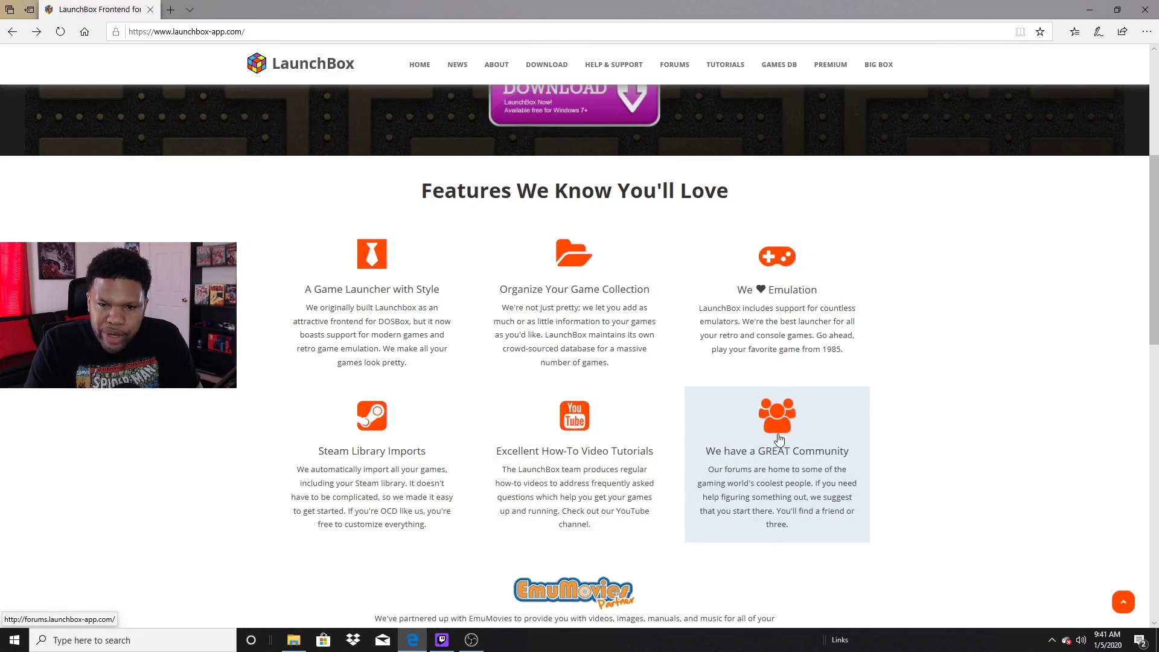
pyautogui.scroll(5, 1156, 267)
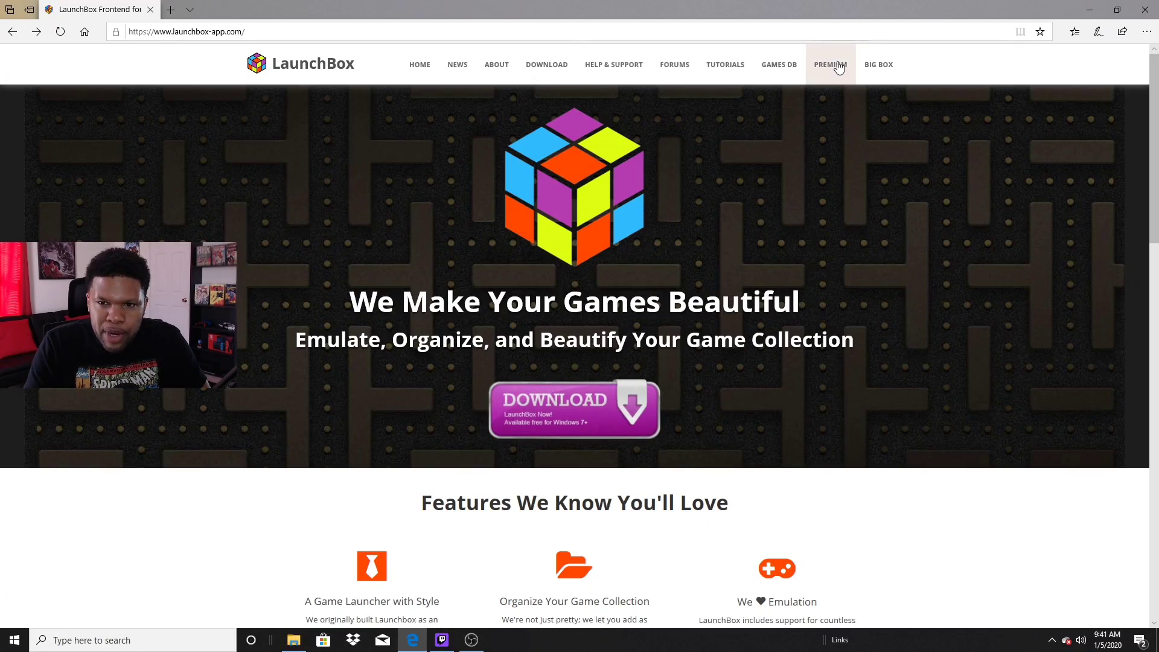
pyautogui.moveTo(837, 69)
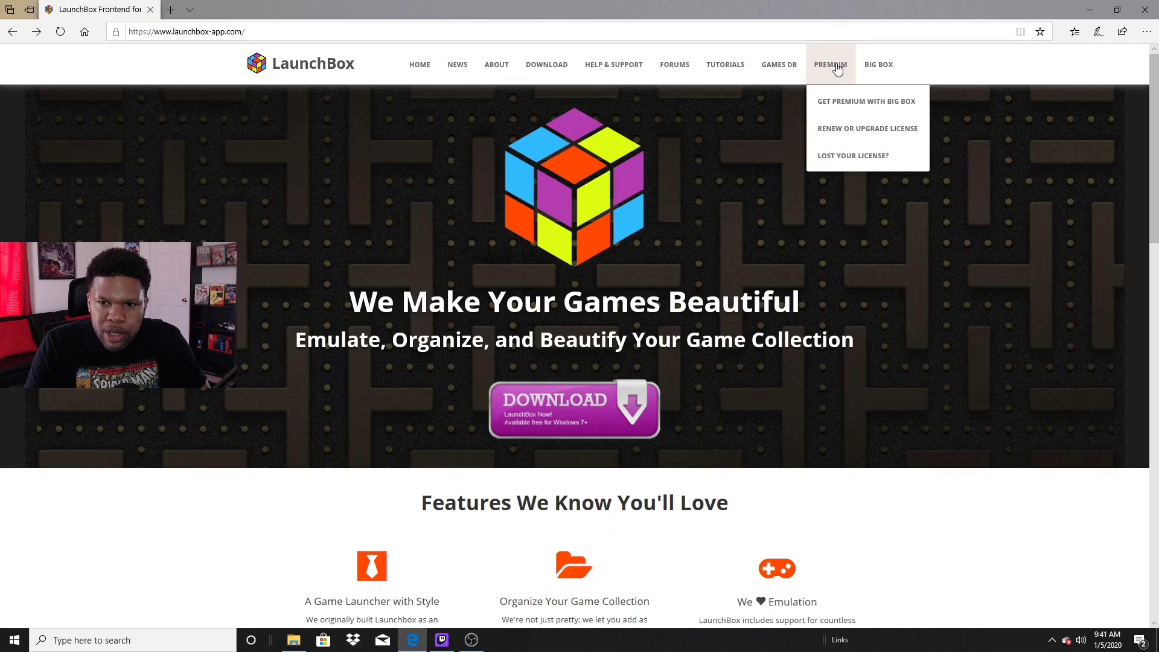
pyautogui.click(843, 104)
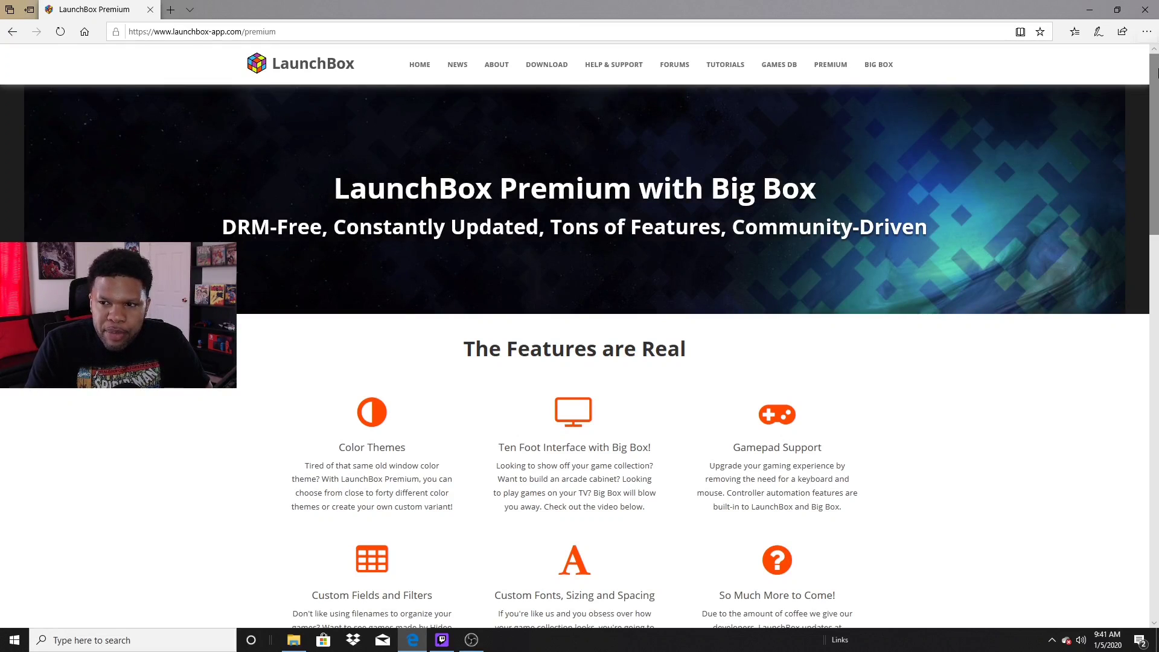
pyautogui.moveTo(1155, 73); pyautogui.dragTo(1154, 141)
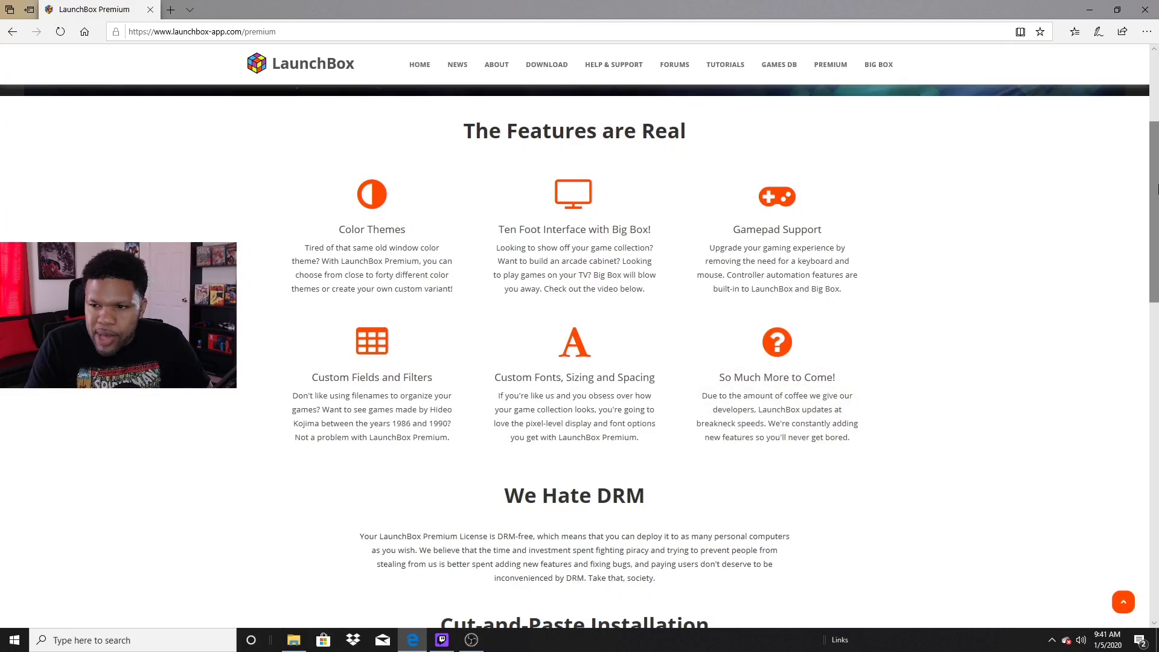
pyautogui.moveTo(1155, 175); pyautogui.dragTo(1153, 345)
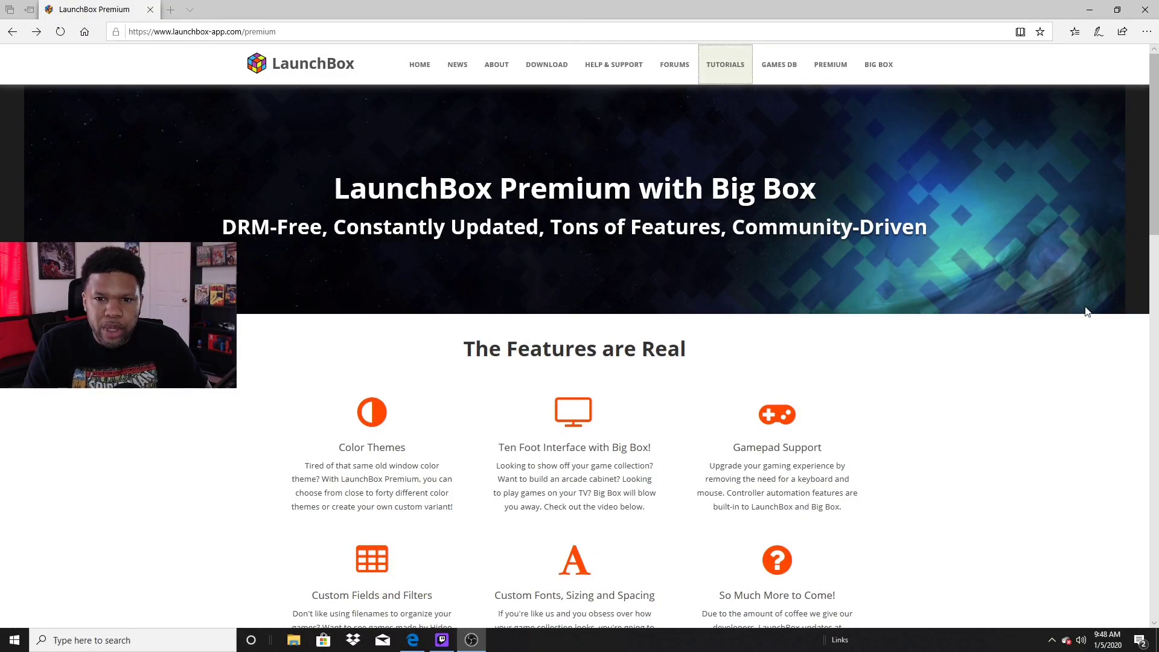
# Open the LaunchBox community forums, search them for "skins" and look through the results
pyautogui.click(675, 66)
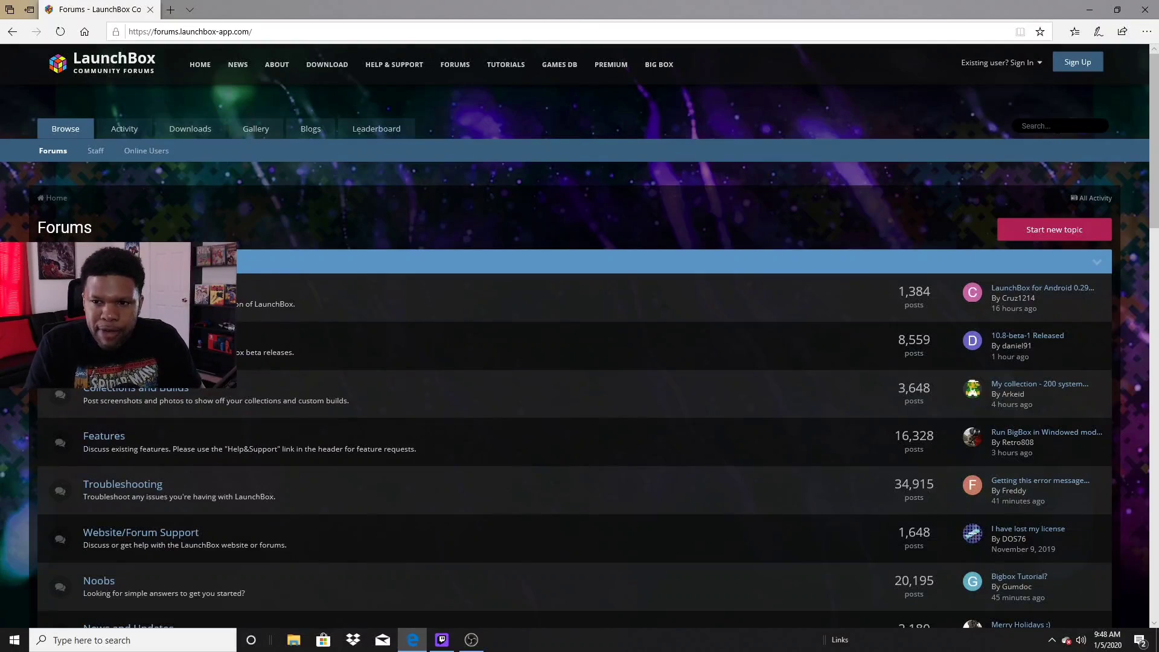
pyautogui.click(1048, 130)
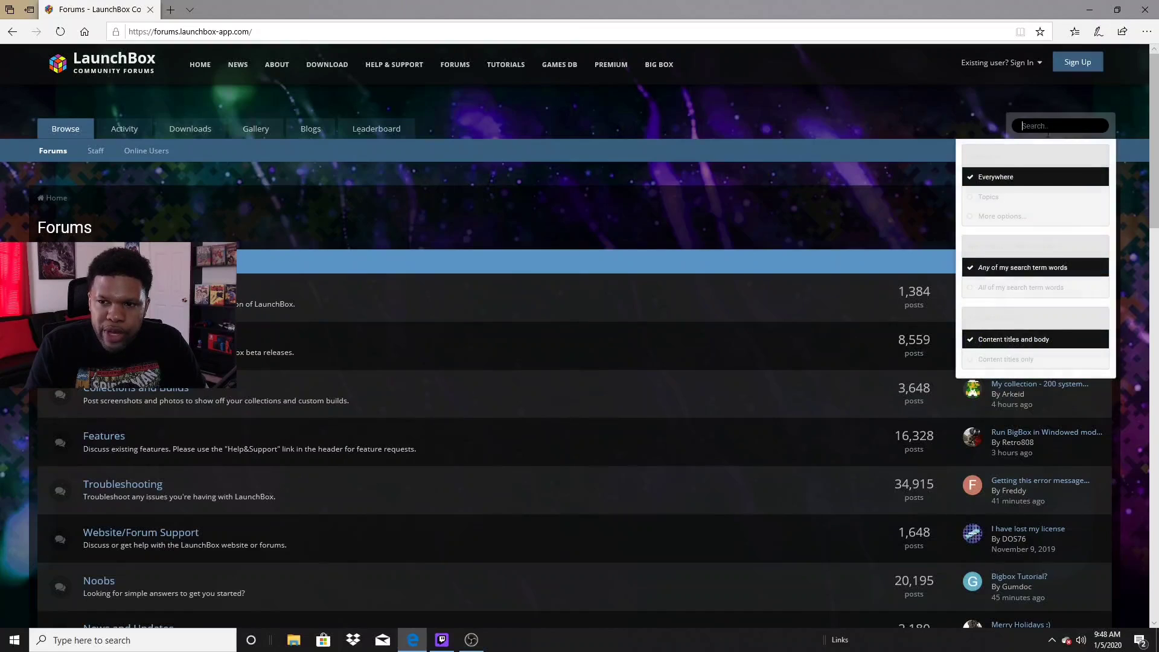
pyautogui.write('skins')
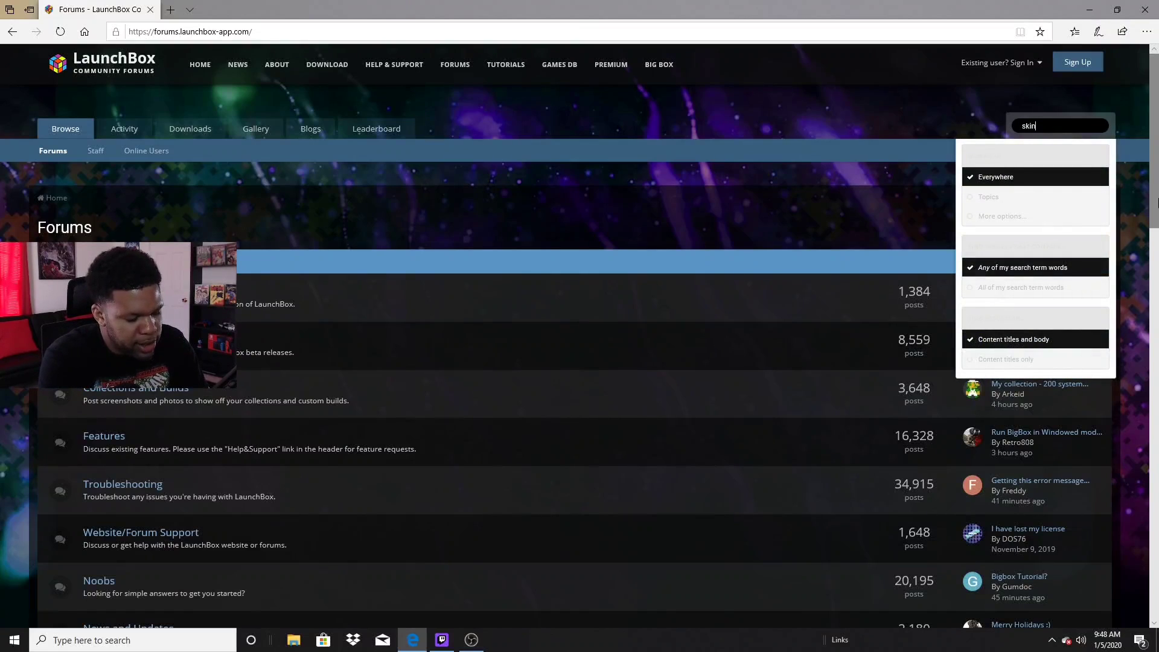
pyautogui.press('Return')
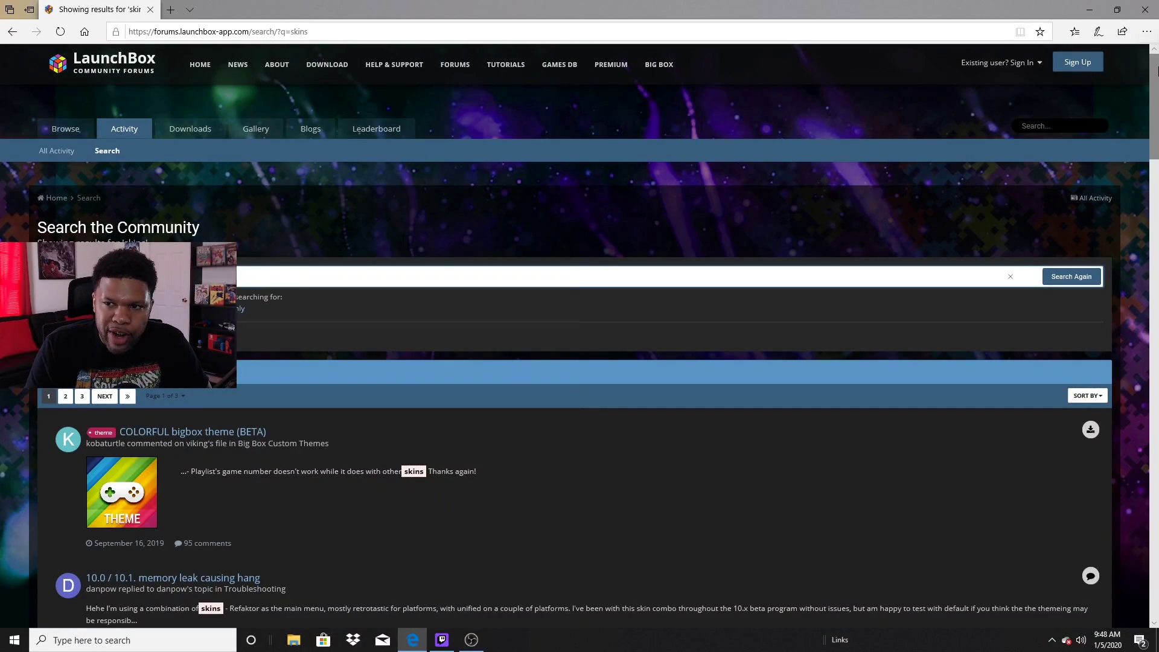
pyautogui.moveTo(1157, 66); pyautogui.dragTo(1153, 188)
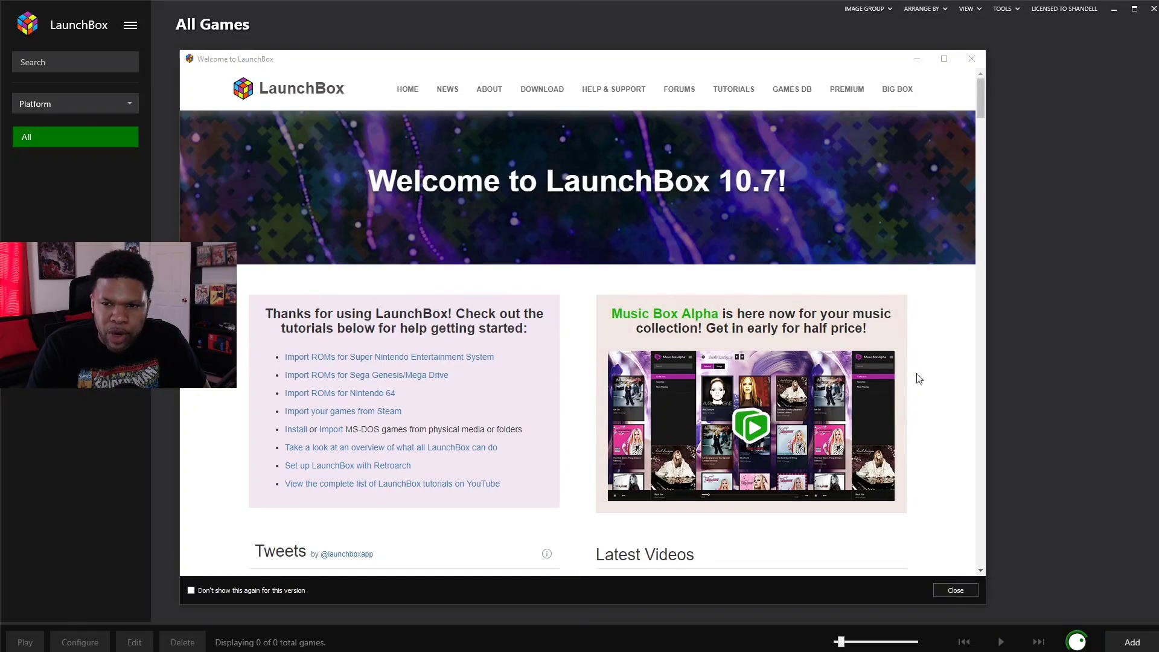
# Dismiss LaunchBox's welcome and Add Games windows, and open the Nintendo Gamecube Games folder on the Emulator (H:) drive in File Explorer
pyautogui.click(978, 63)
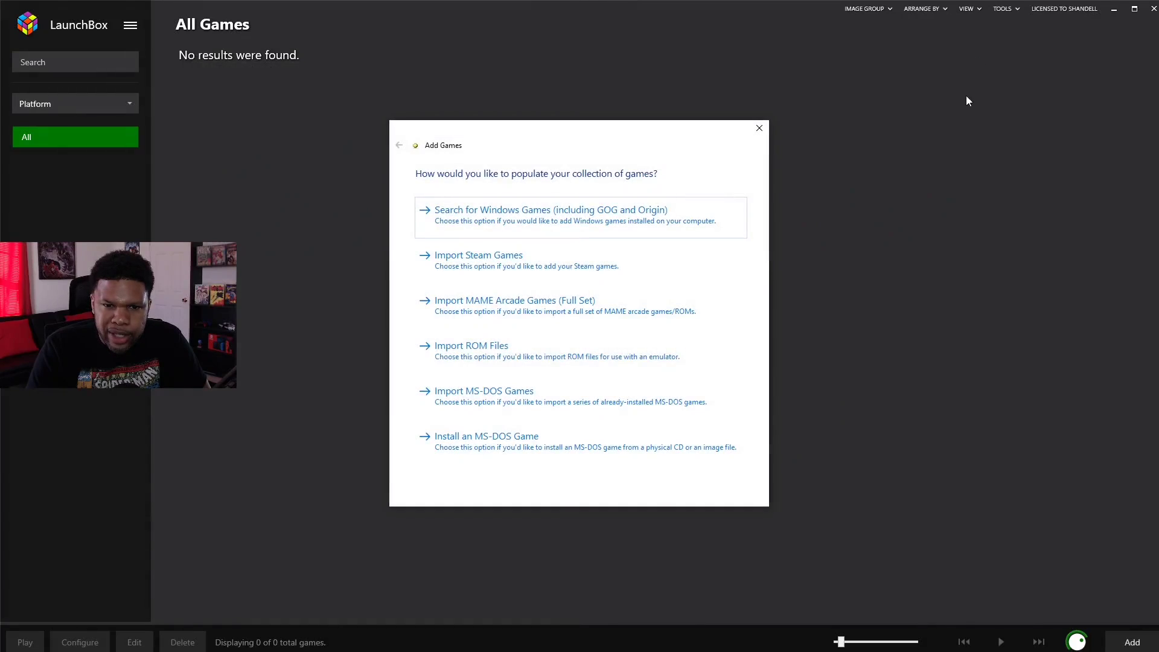
pyautogui.click(759, 125)
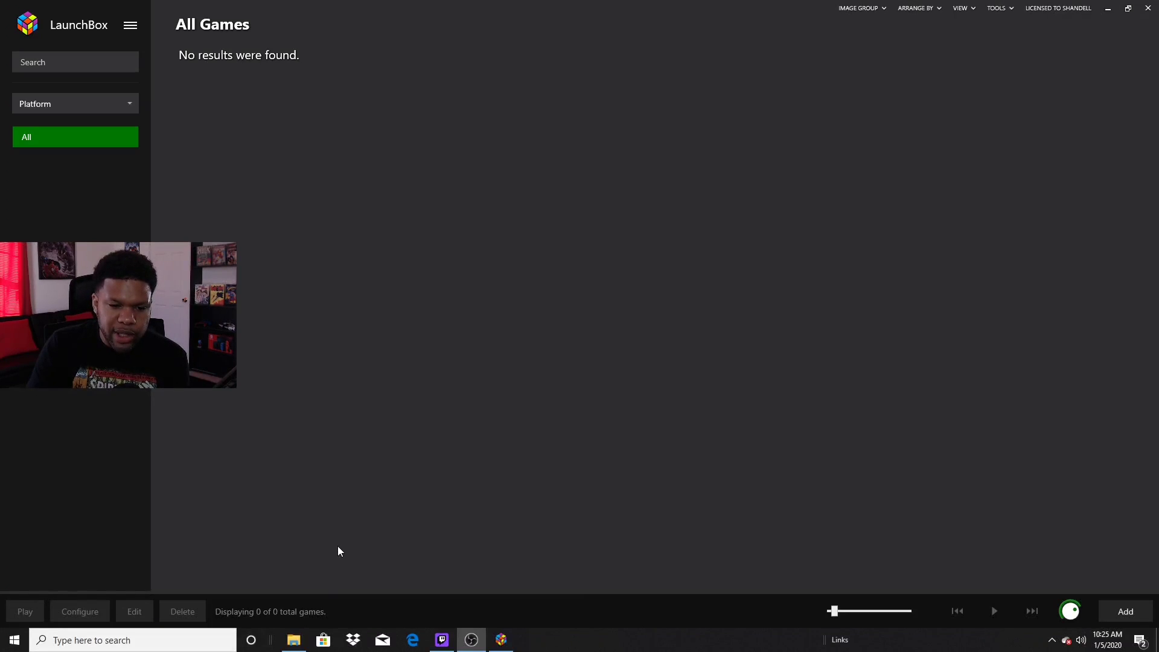
pyautogui.click(293, 639)
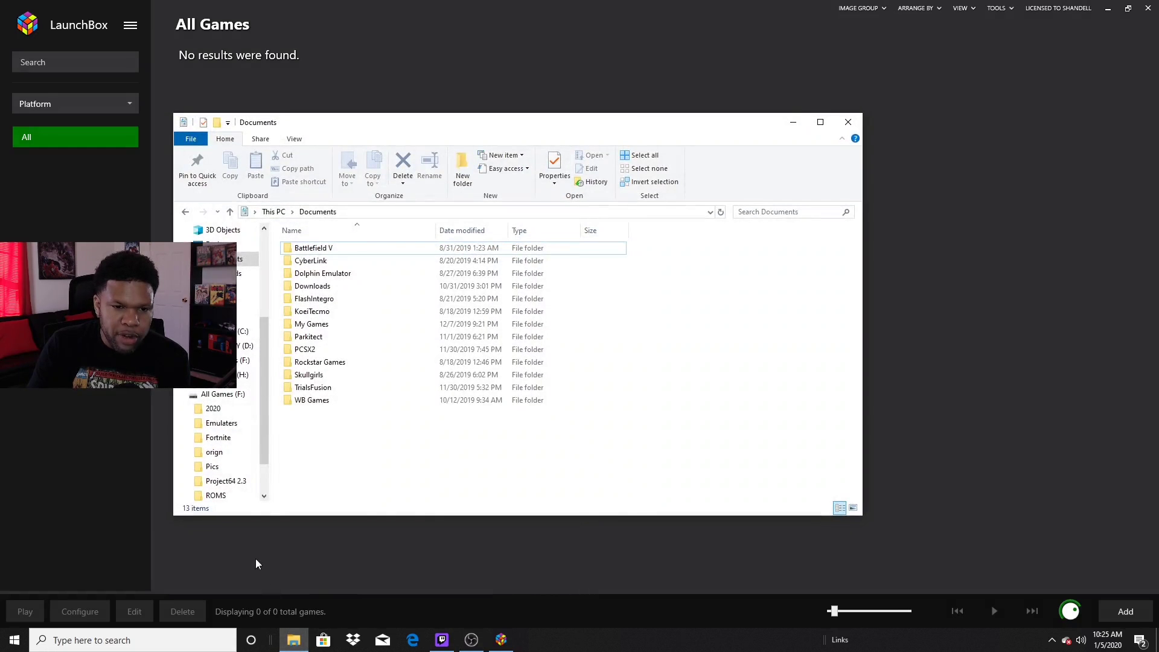
pyautogui.click(243, 375)
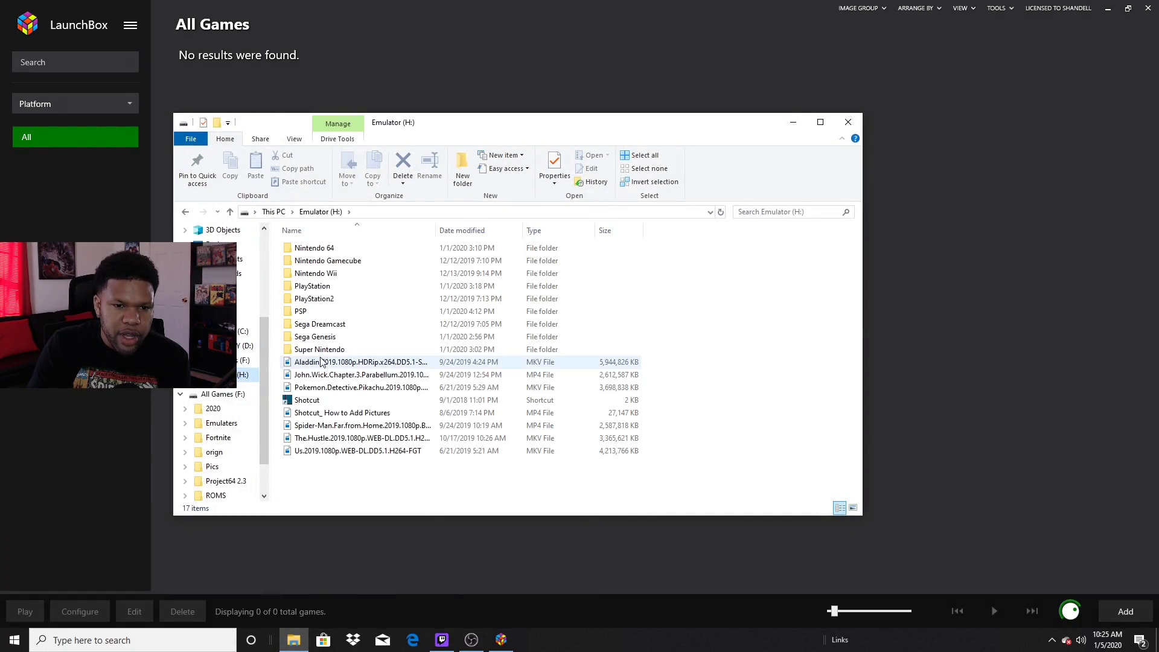
pyautogui.doubleClick(326, 260)
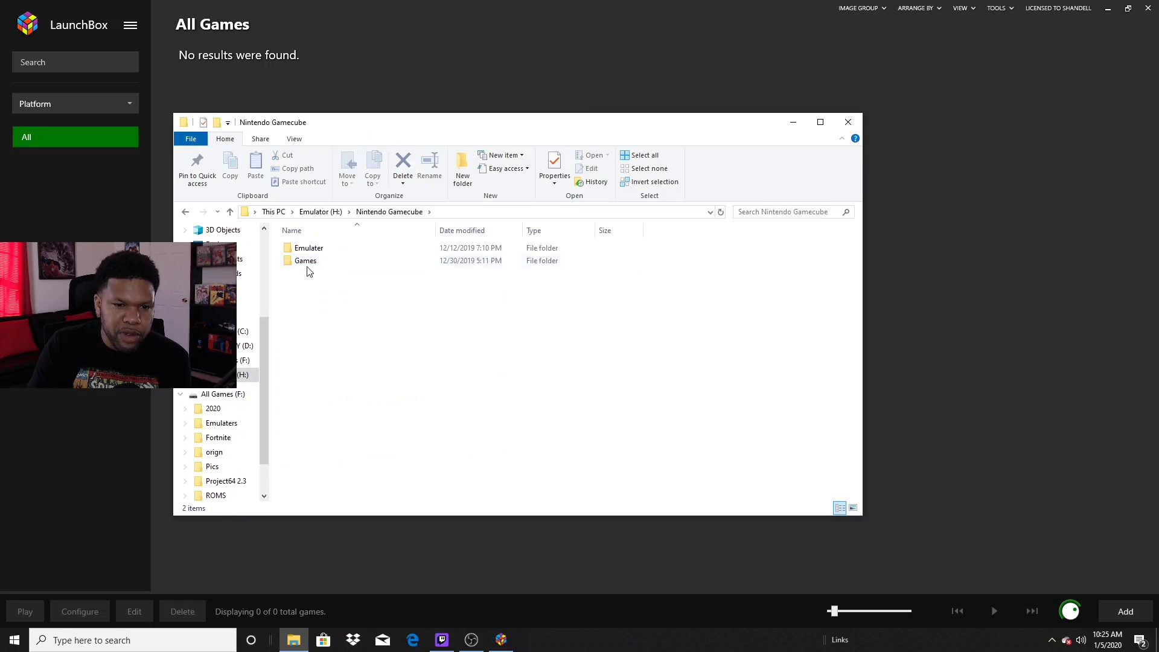
pyautogui.doubleClick(307, 265)
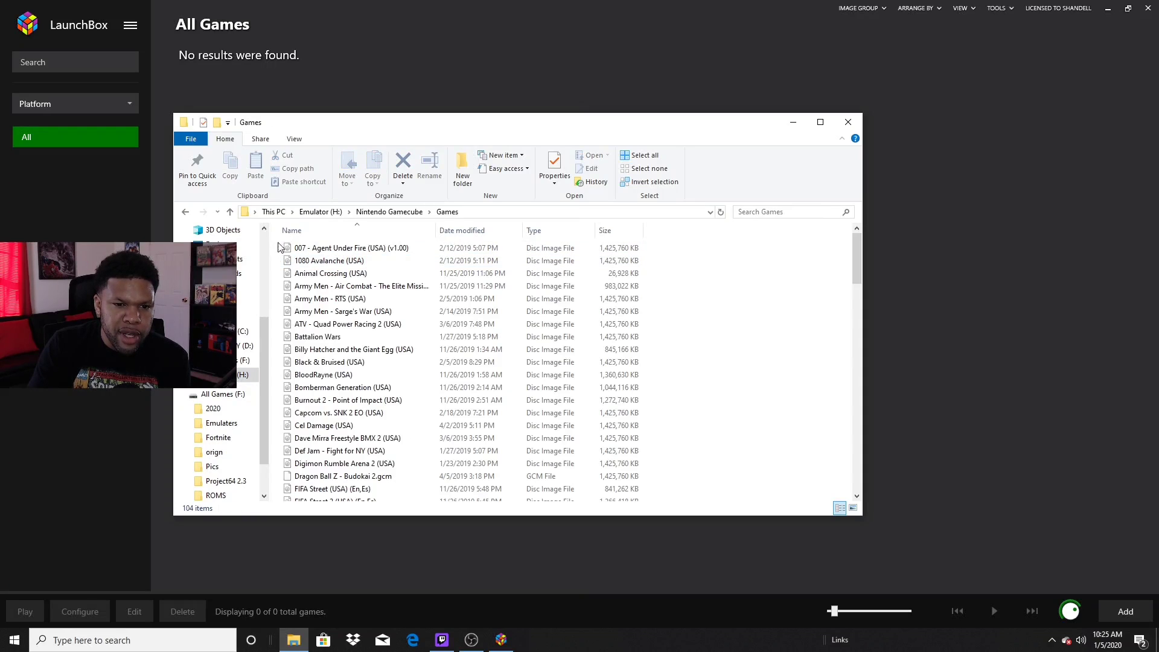
# Bring the first three disc images, 007 - Agent Under Fire through Animal Crossing, into LaunchBox for import as ROM Files
pyautogui.moveTo(279, 247); pyautogui.dragTo(671, 284)
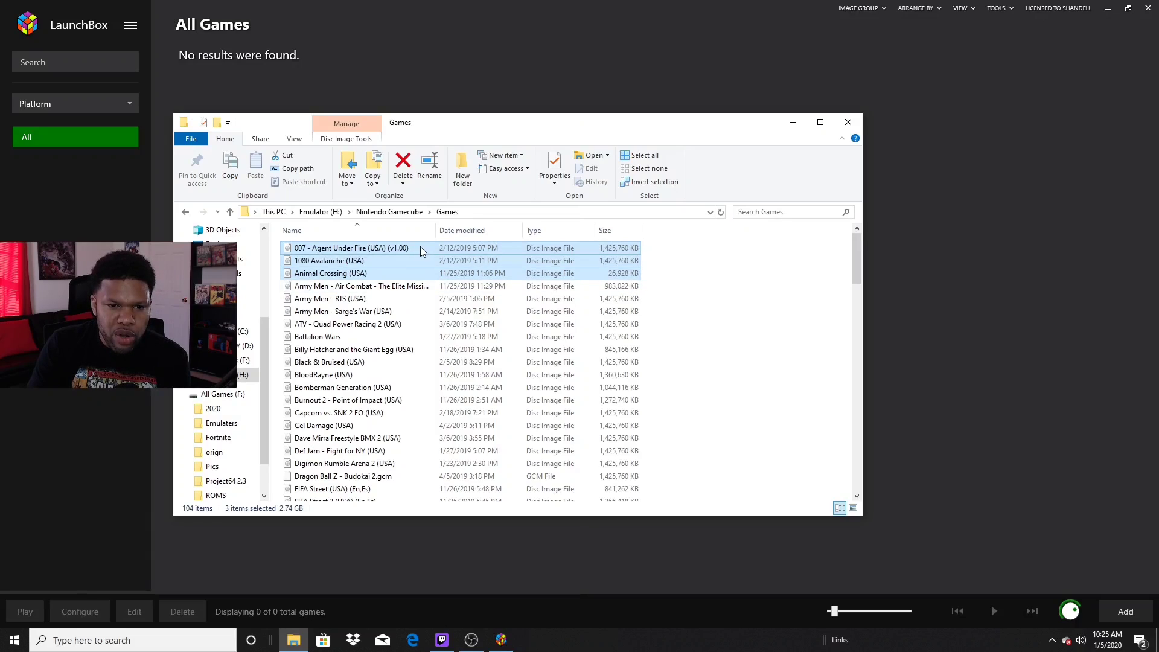
pyautogui.moveTo(418, 247); pyautogui.dragTo(962, 190)
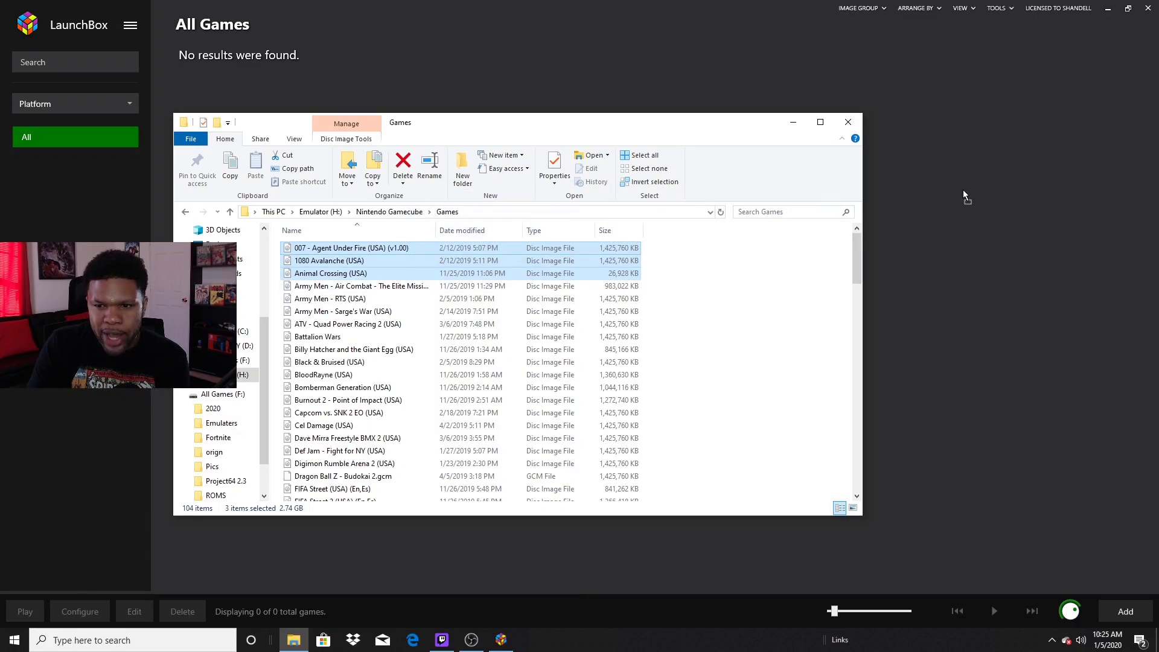
pyautogui.moveTo(556, 582); pyautogui.dragTo(554, 584)
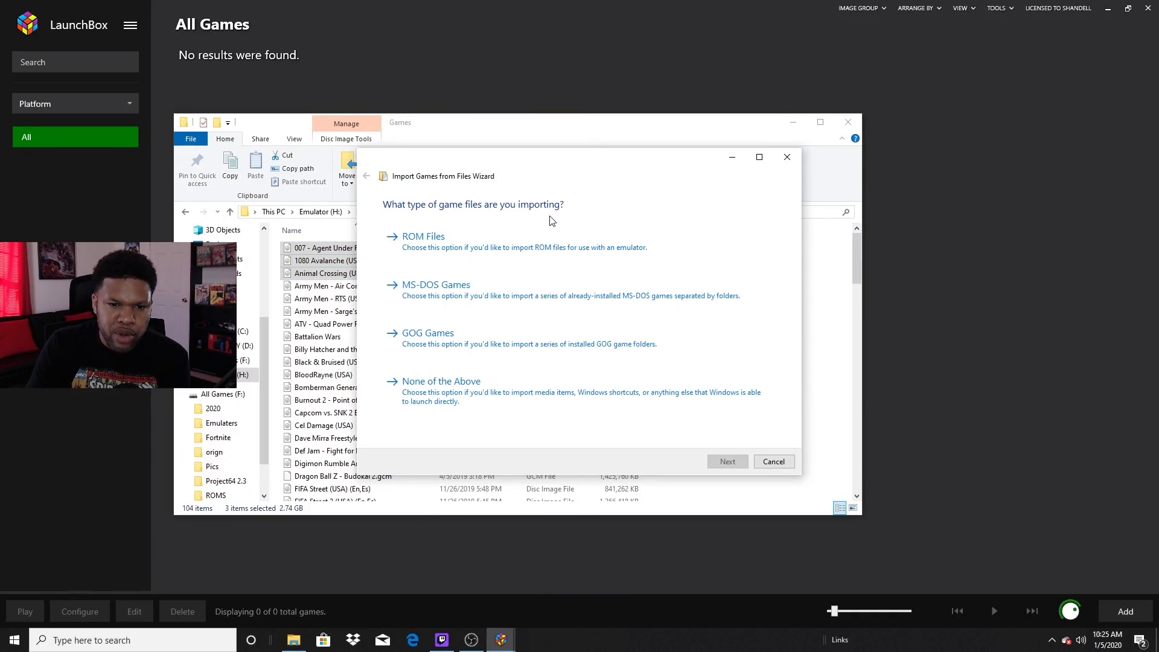
pyautogui.click(427, 237)
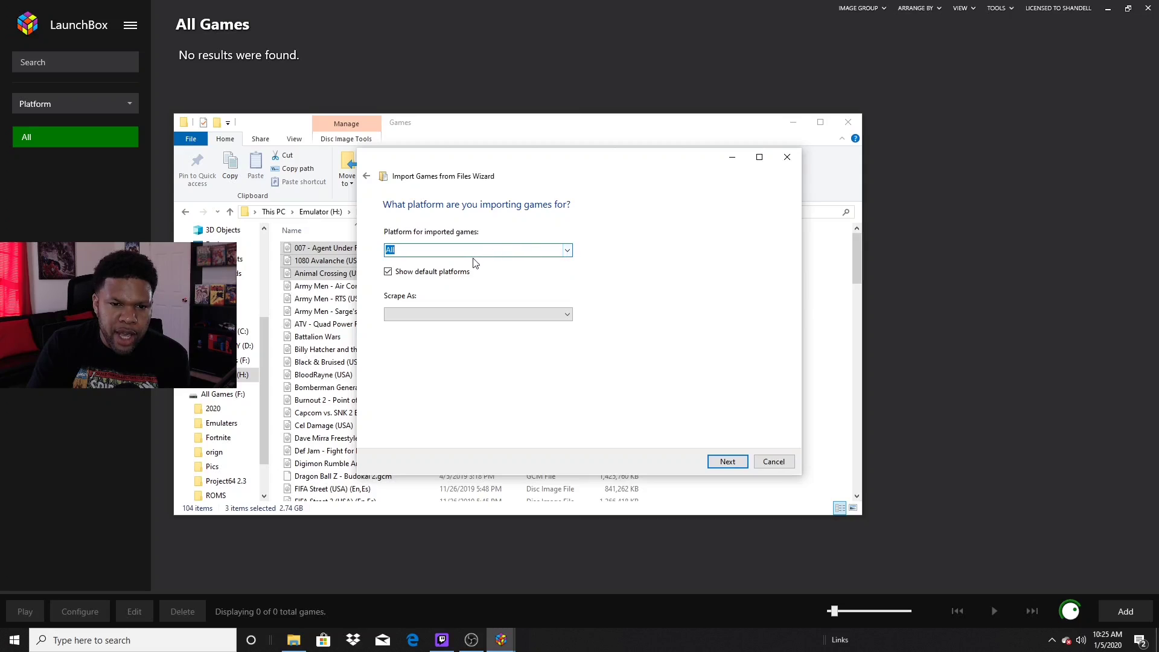
# Set the platform for the imported games to Nintendo GameCube and continue to the emulator choice
pyautogui.write('ni')
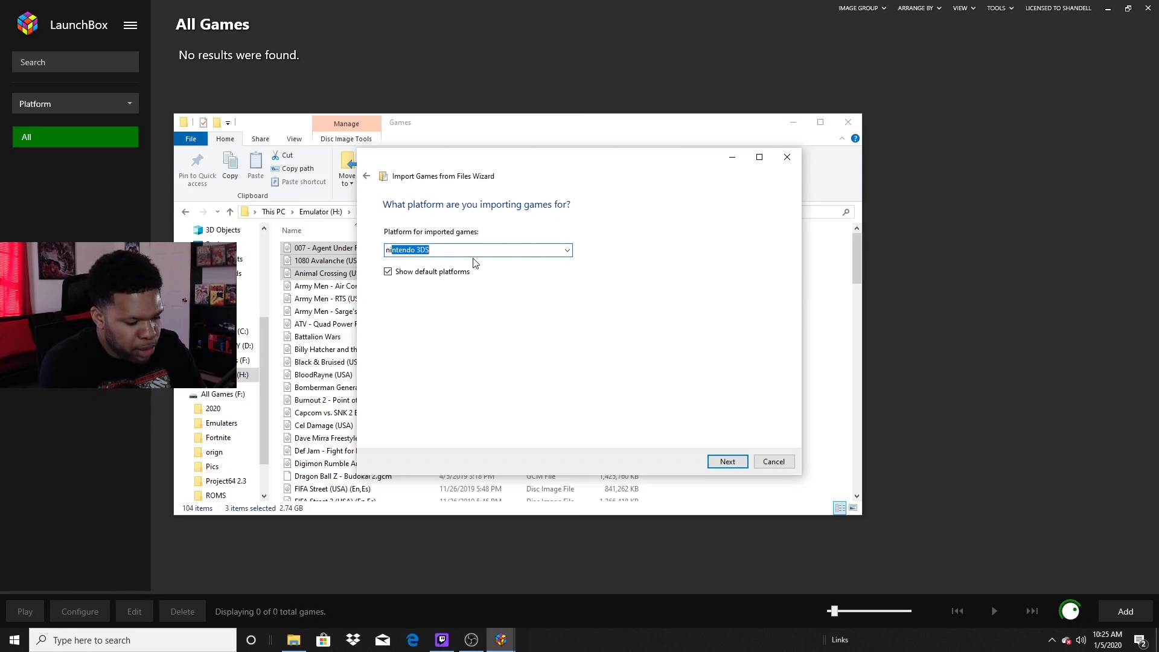
pyautogui.click(567, 250)
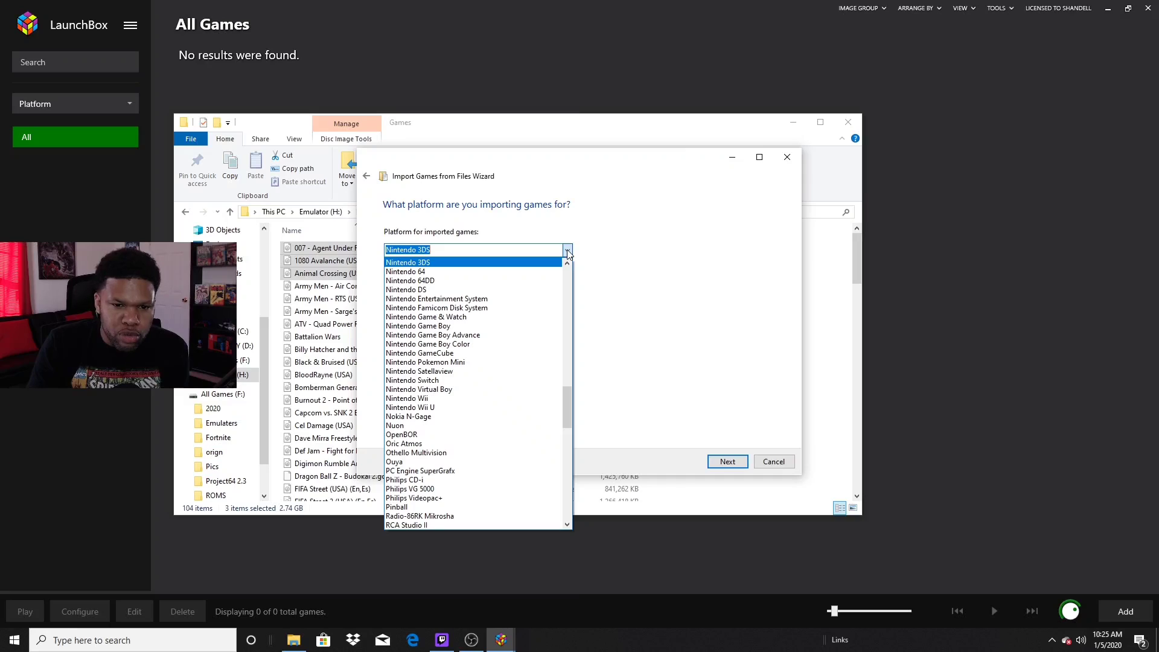
pyautogui.click(454, 353)
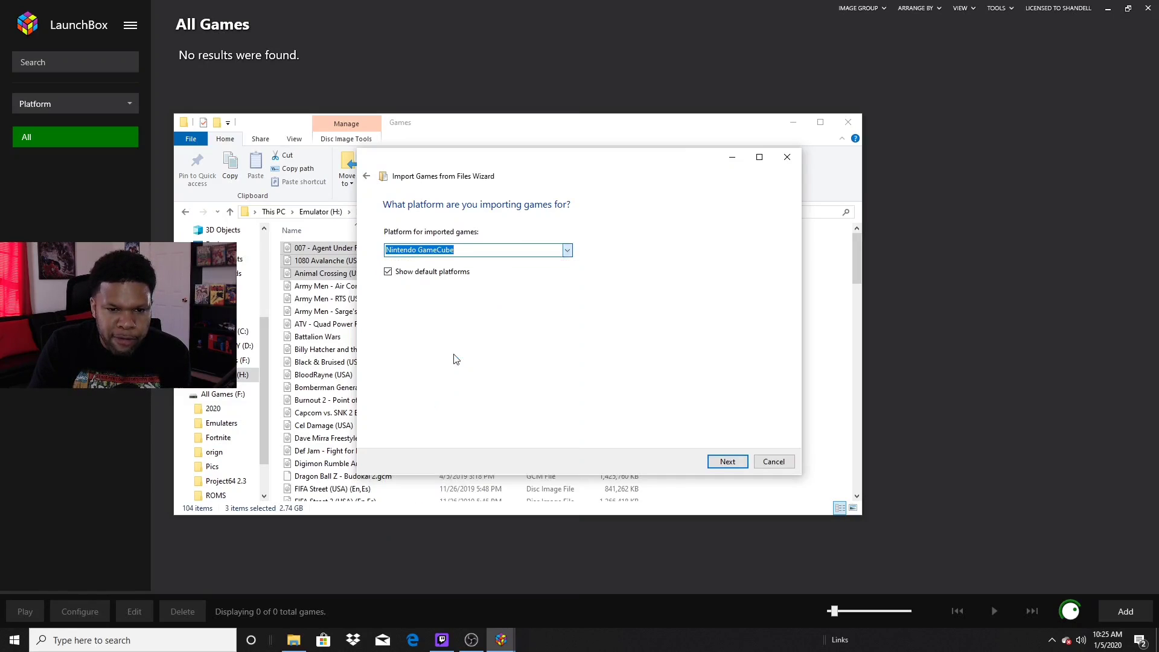
pyautogui.click(726, 462)
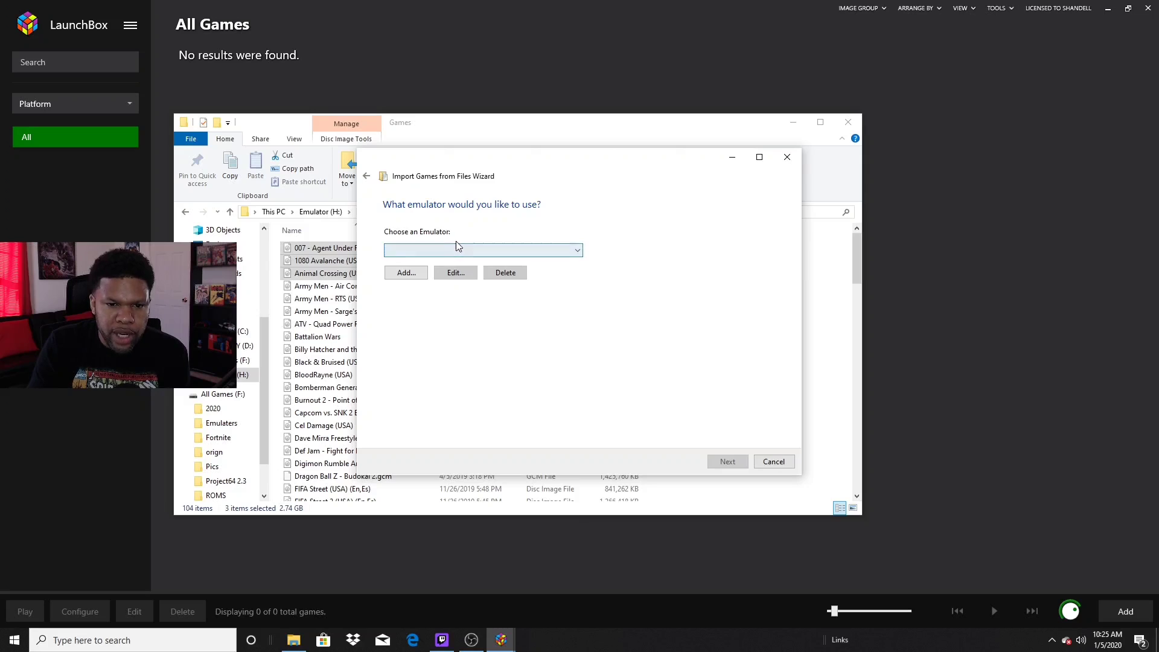
# Add Dolphin as the emulator with application path H:\Nintendo Gamecube\Emulater\Dolphin-x64\Dolphin.exe, and continue the import with it
pyautogui.click(406, 272)
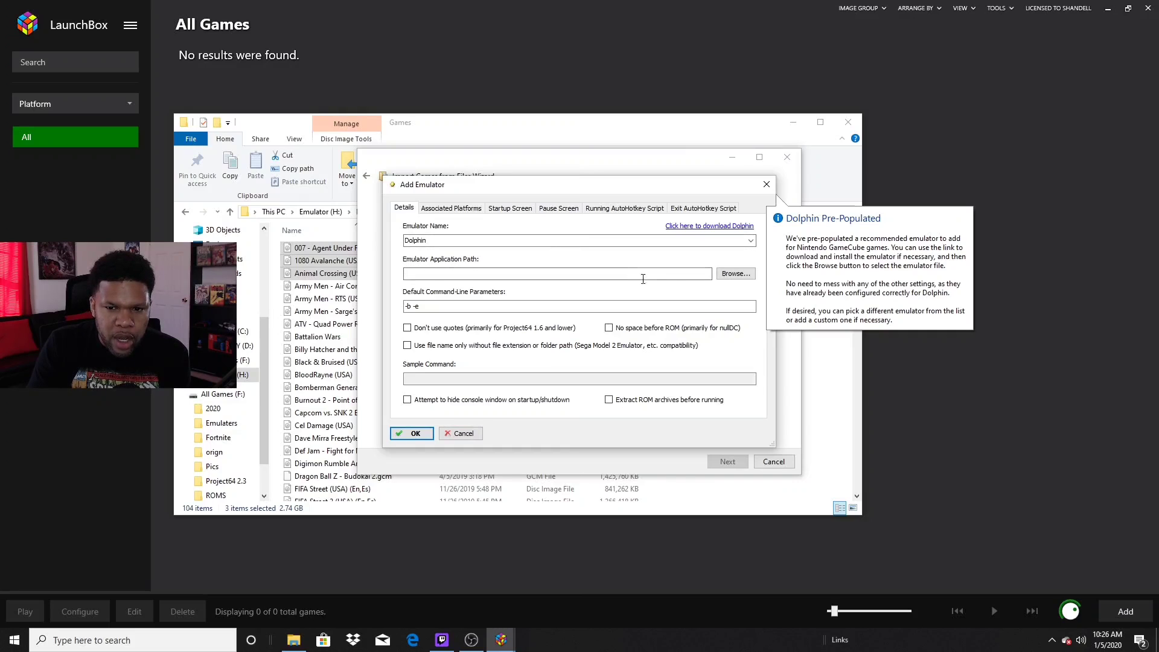
pyautogui.click(735, 274)
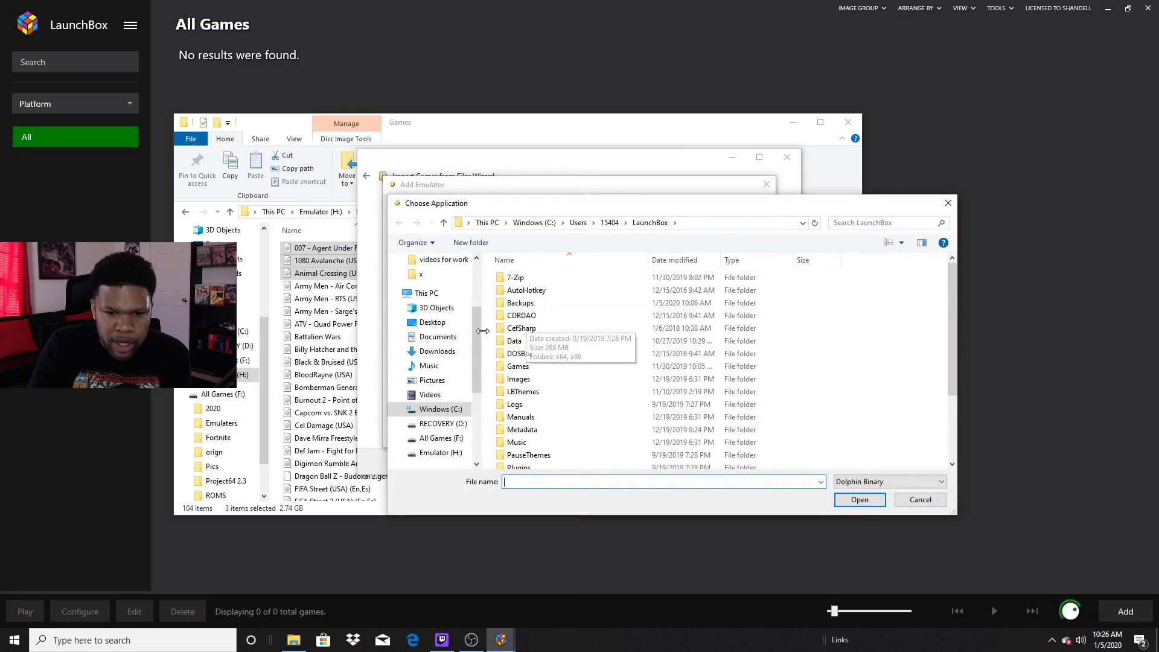
pyautogui.scroll(-2, 473, 356)
pyautogui.click(442, 376)
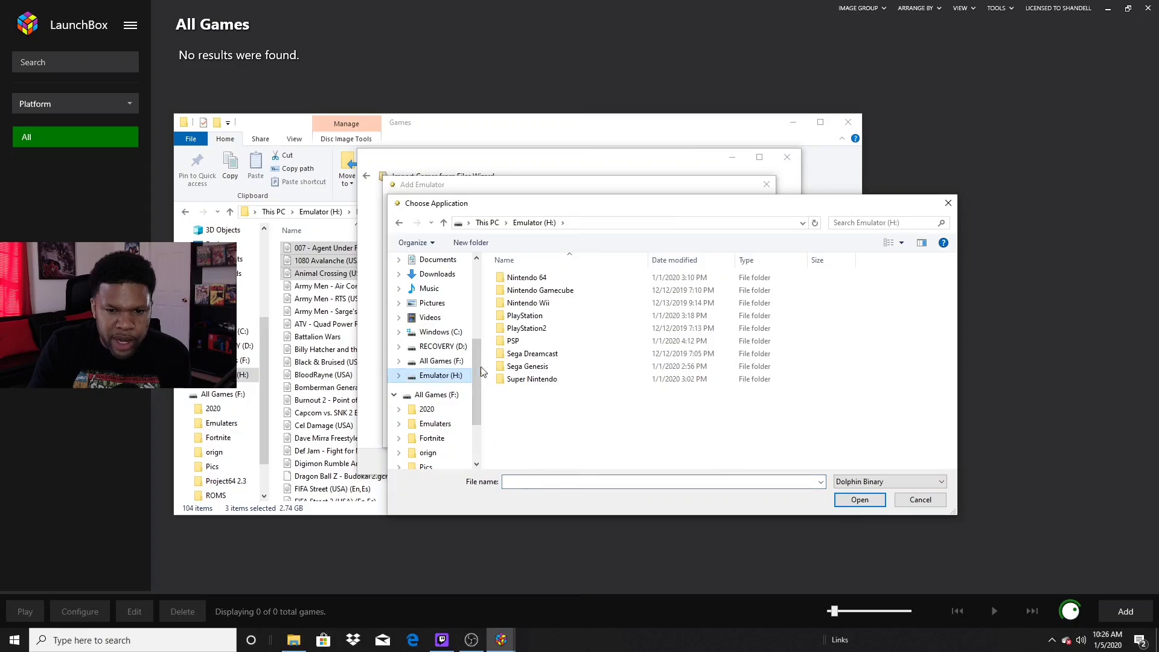
pyautogui.doubleClick(534, 302)
pyautogui.doubleClick(521, 279)
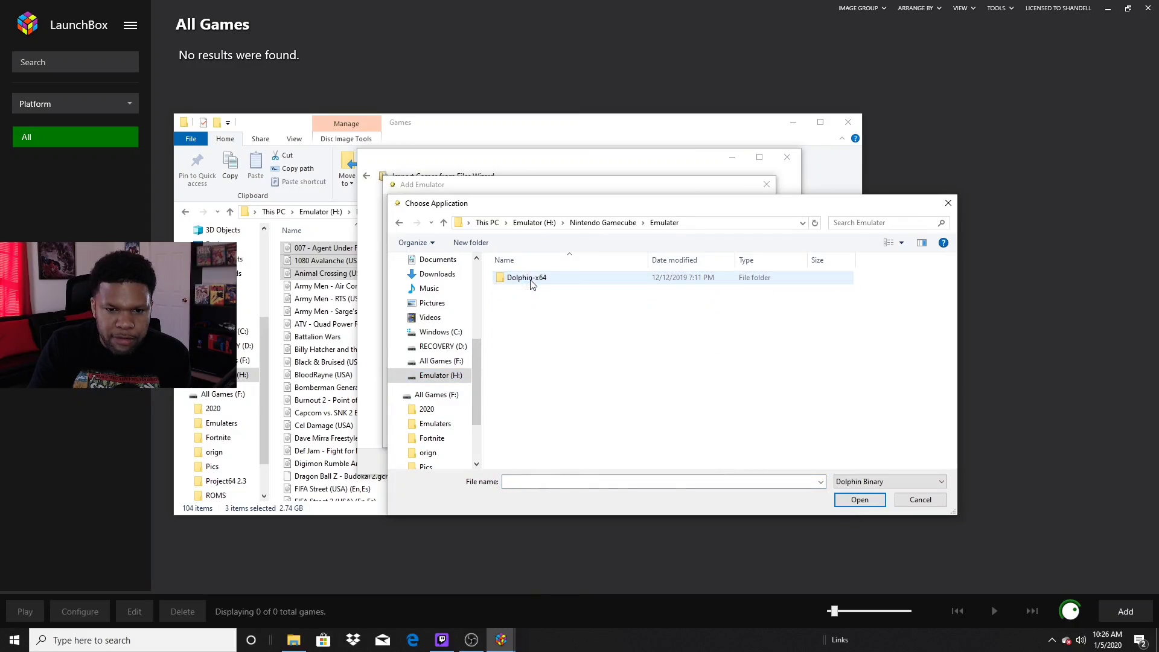
pyautogui.doubleClick(534, 284)
pyautogui.doubleClick(531, 333)
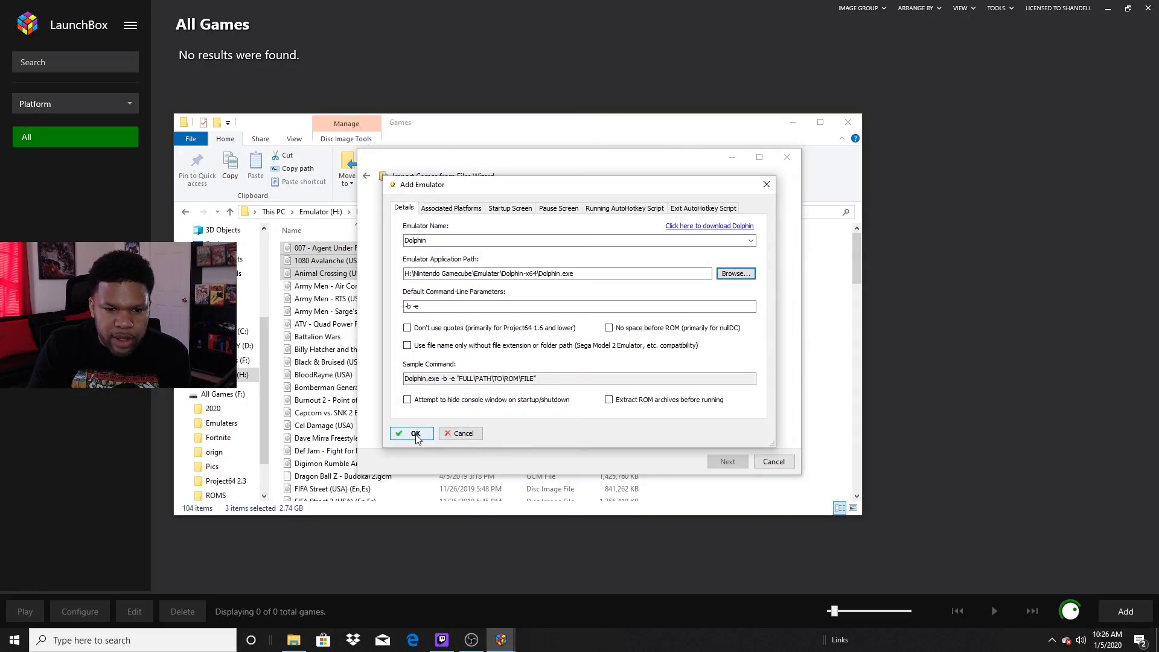
pyautogui.click(416, 435)
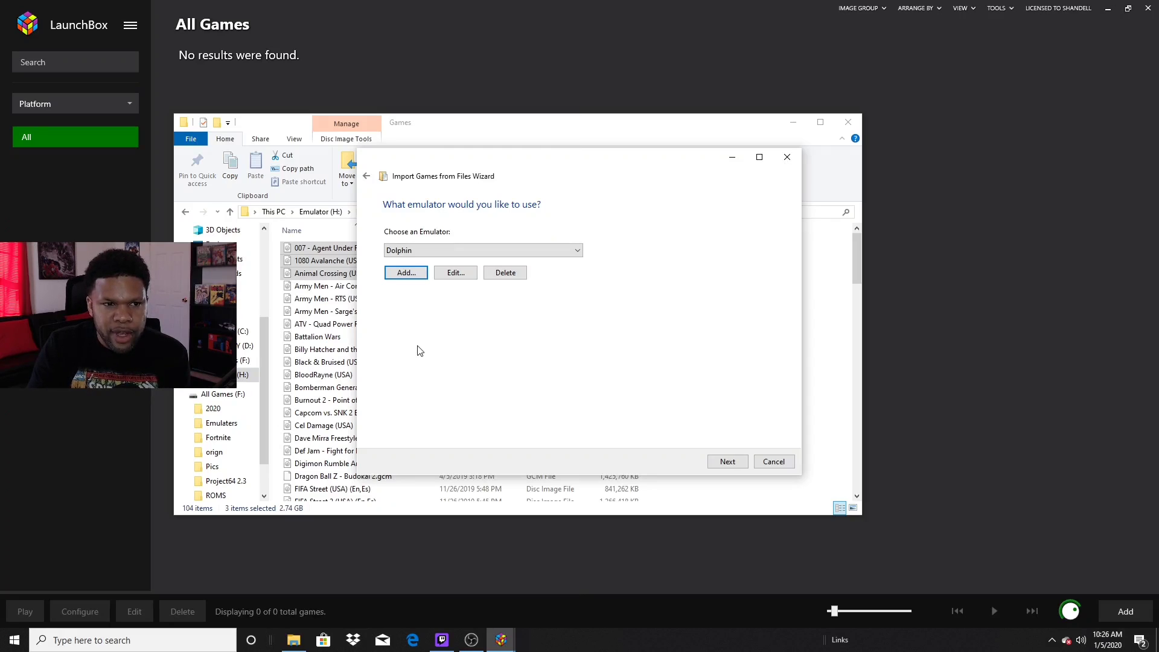
pyautogui.click(724, 462)
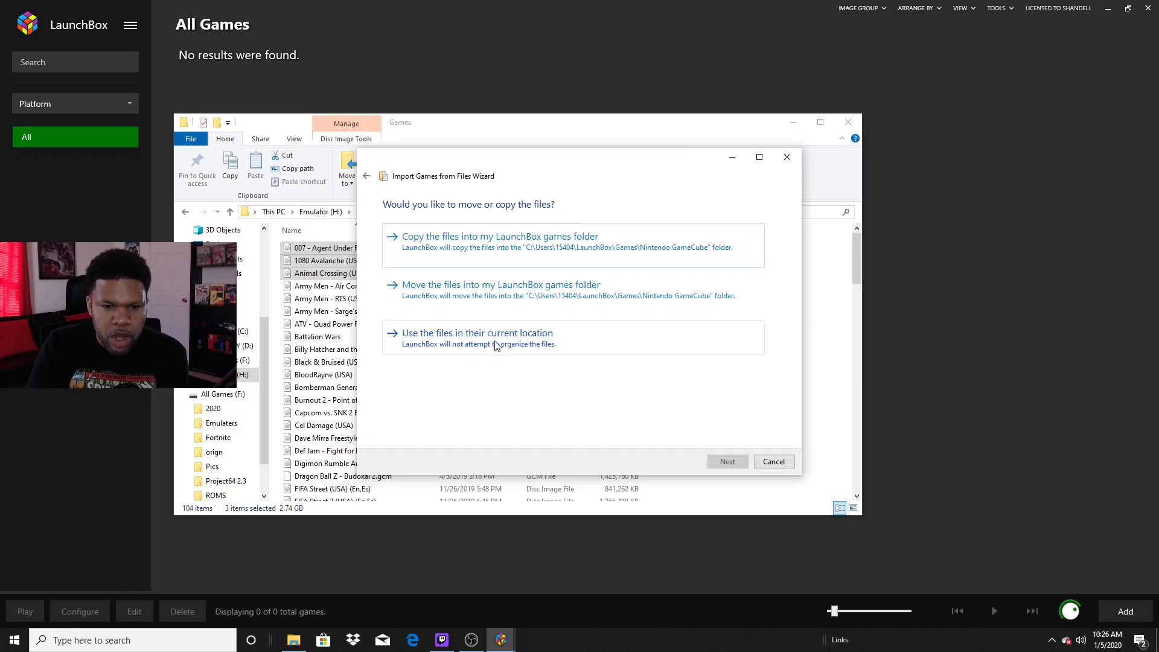
# Use the game files in their current location and accept the metadata search from the LaunchBox Games Database only
pyautogui.click(567, 342)
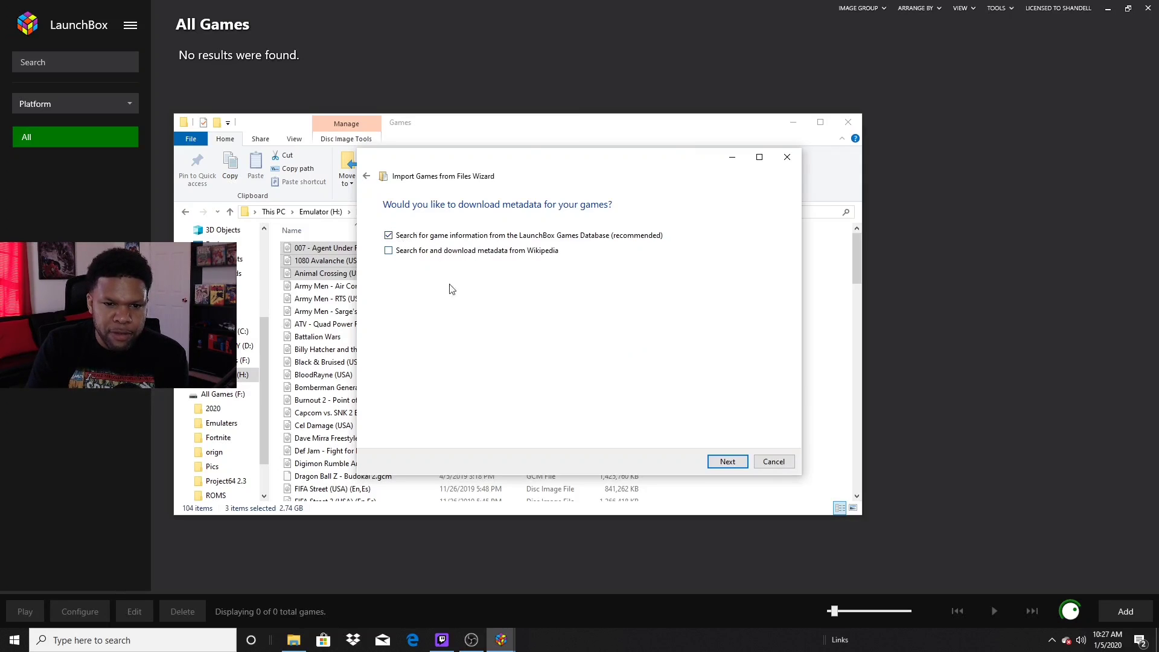
pyautogui.click(727, 461)
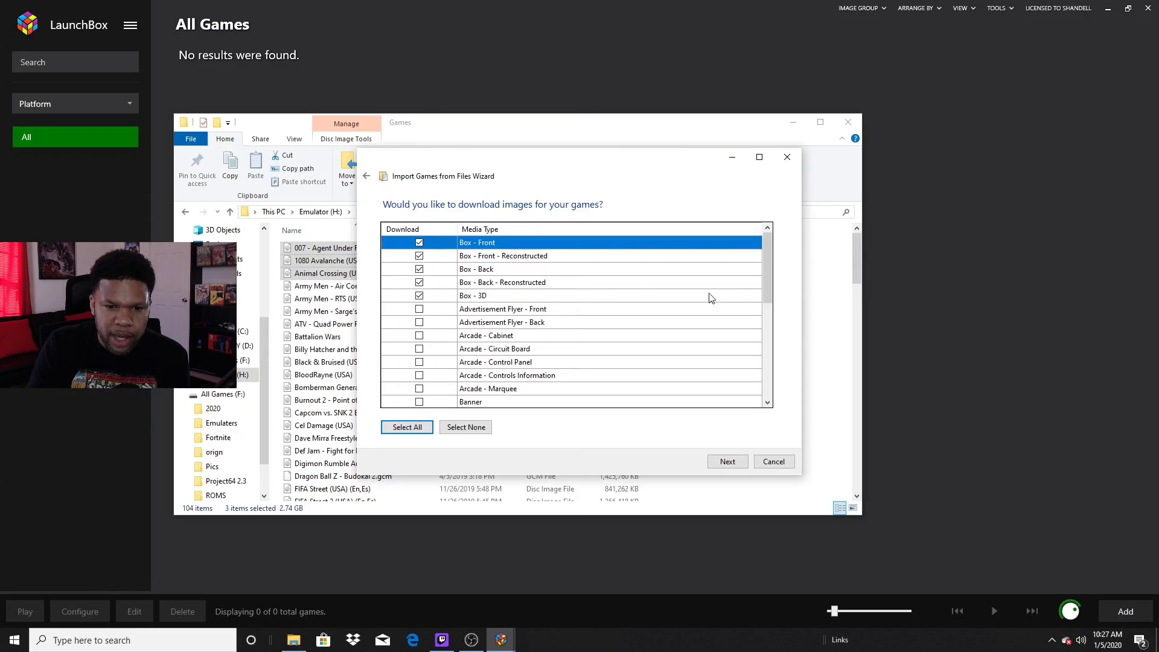
pyautogui.moveTo(771, 252)
pyautogui.mouseDown()
pyautogui.moveTo(768, 365)
pyautogui.moveTo(765, 271)
pyautogui.mouseUp()
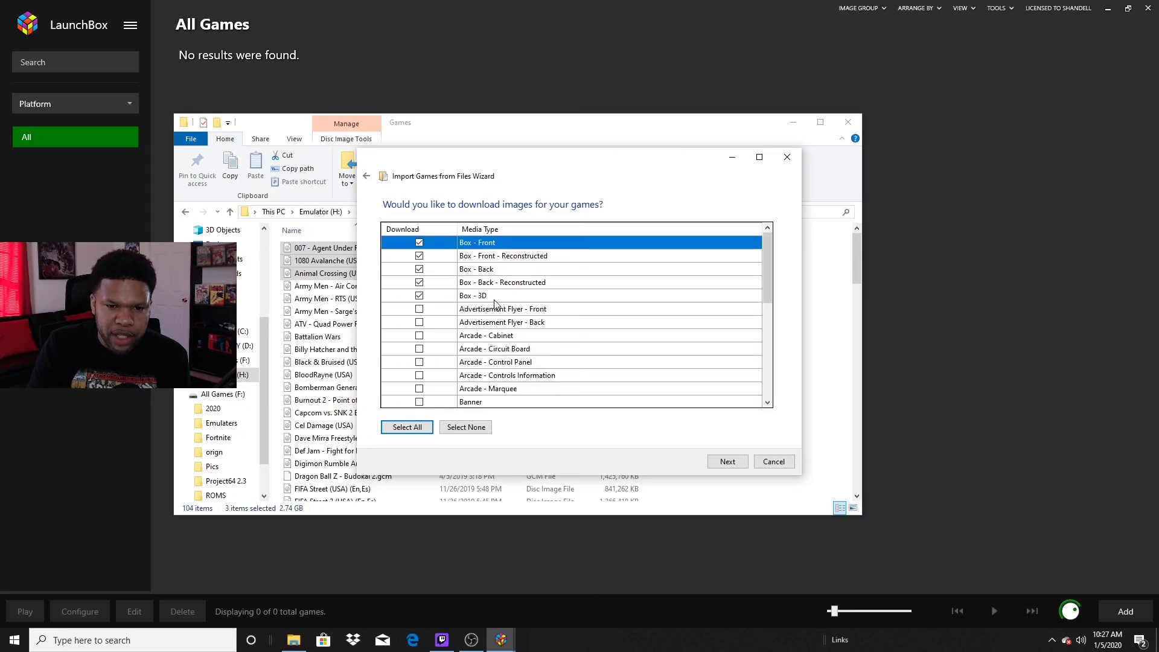
# Accept the default image downloads and custom options, skip EmuMovies media, and finish importing the three GameCube games
pyautogui.moveTo(767, 294); pyautogui.dragTo(767, 245)
pyautogui.click(742, 243)
pyautogui.click(728, 463)
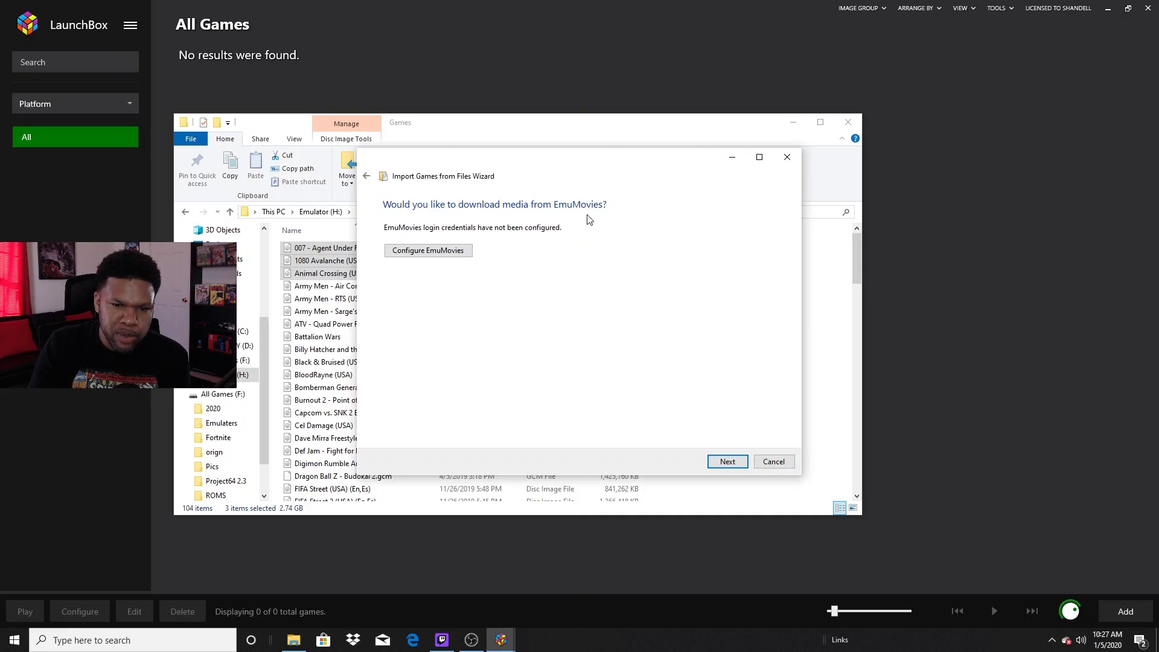
pyautogui.click(724, 461)
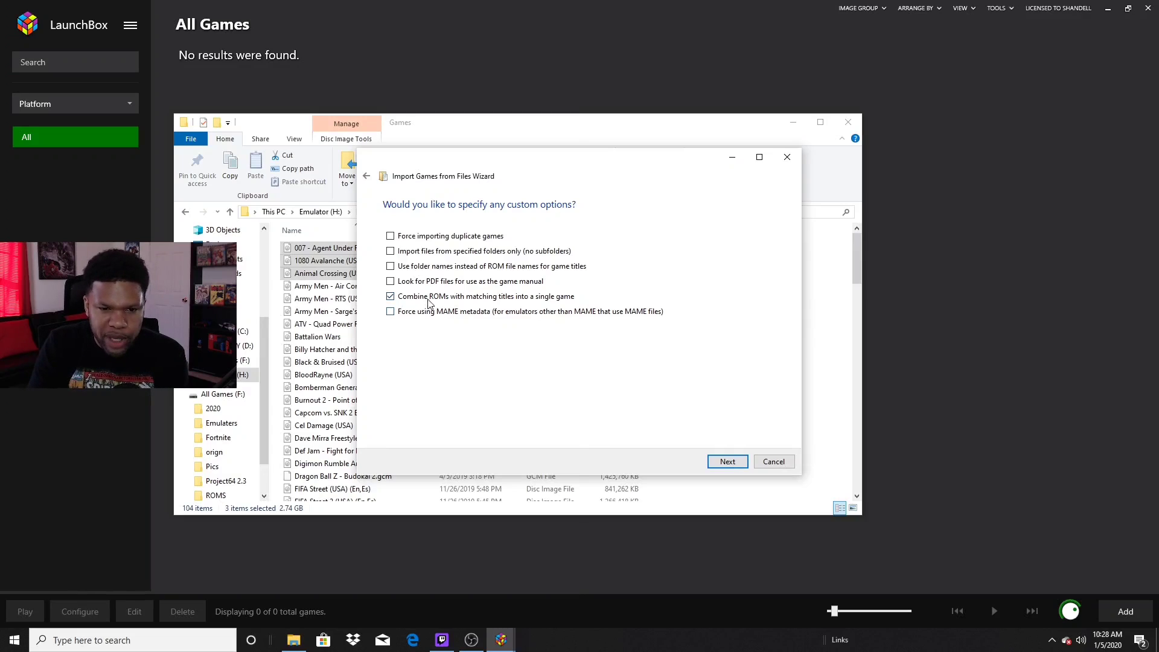
pyautogui.click(726, 461)
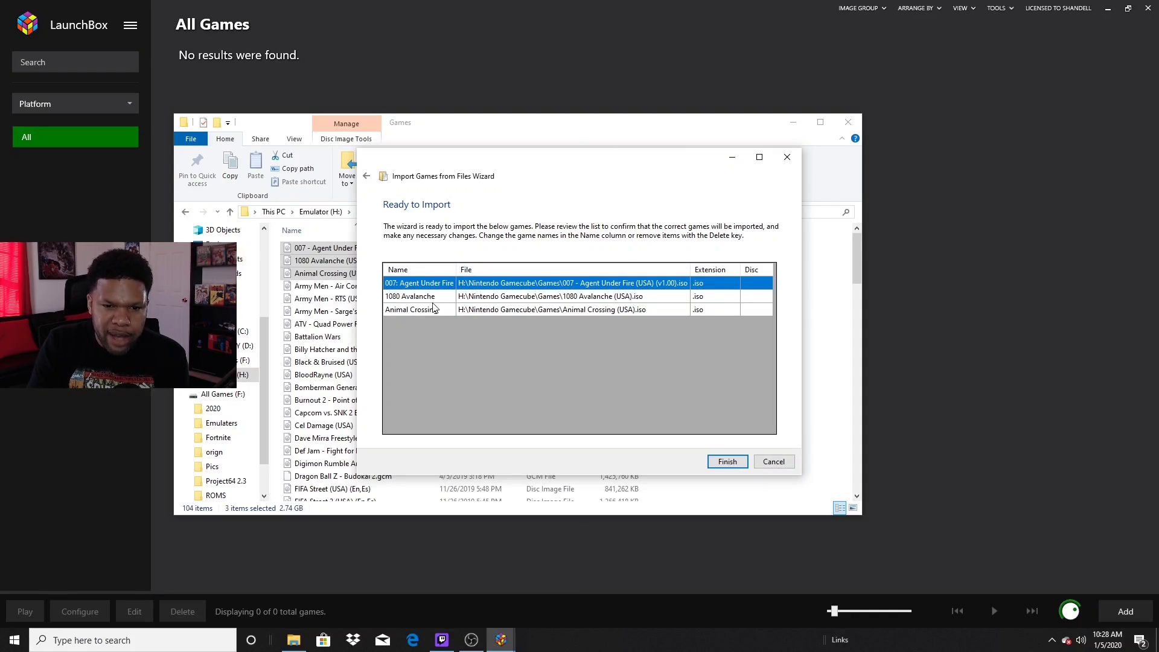
pyautogui.click(727, 462)
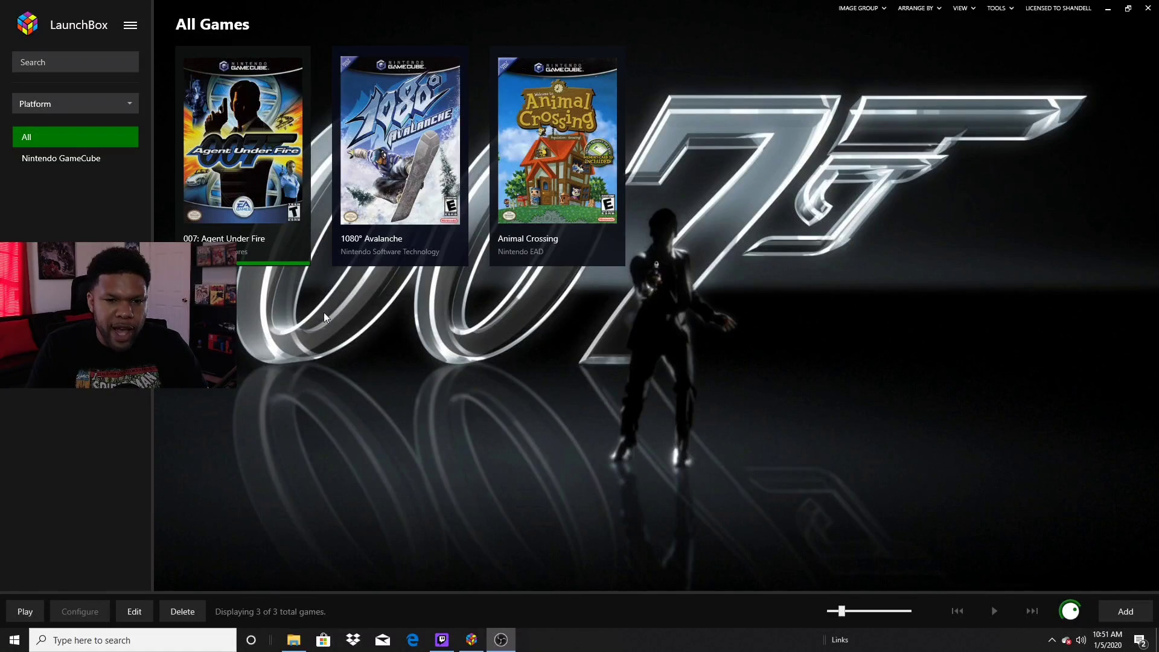
# With Animal Crossing selected, enlarge the cover art of the imported games and switch the image group to 3D boxes
pyautogui.click(429, 169)
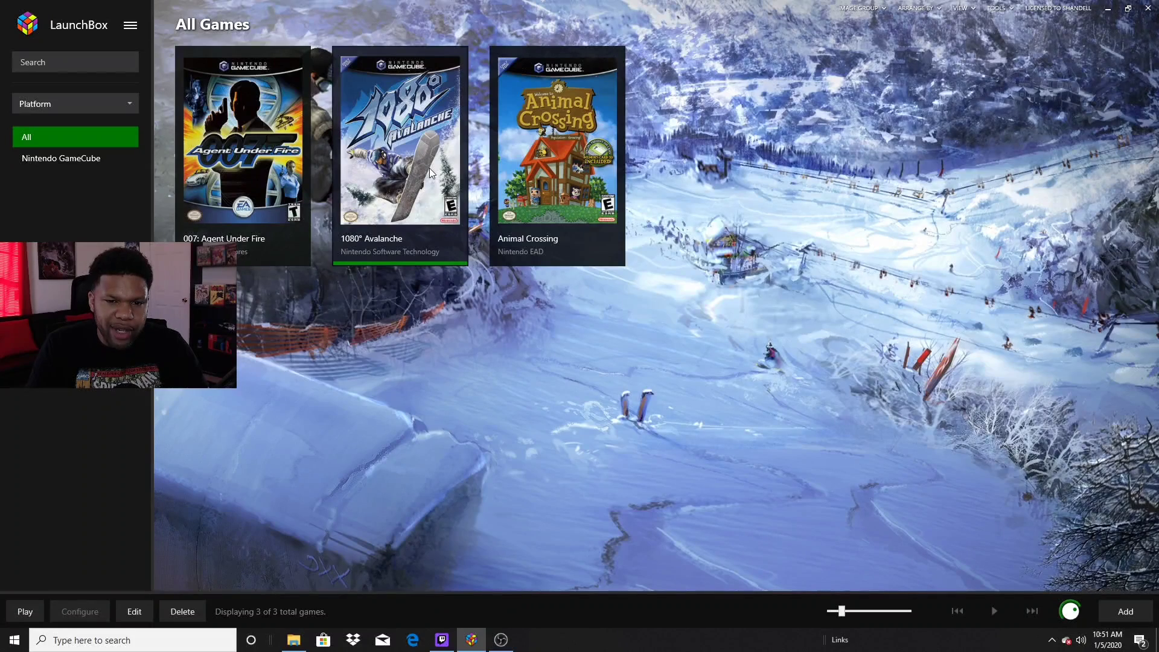
pyautogui.click(541, 164)
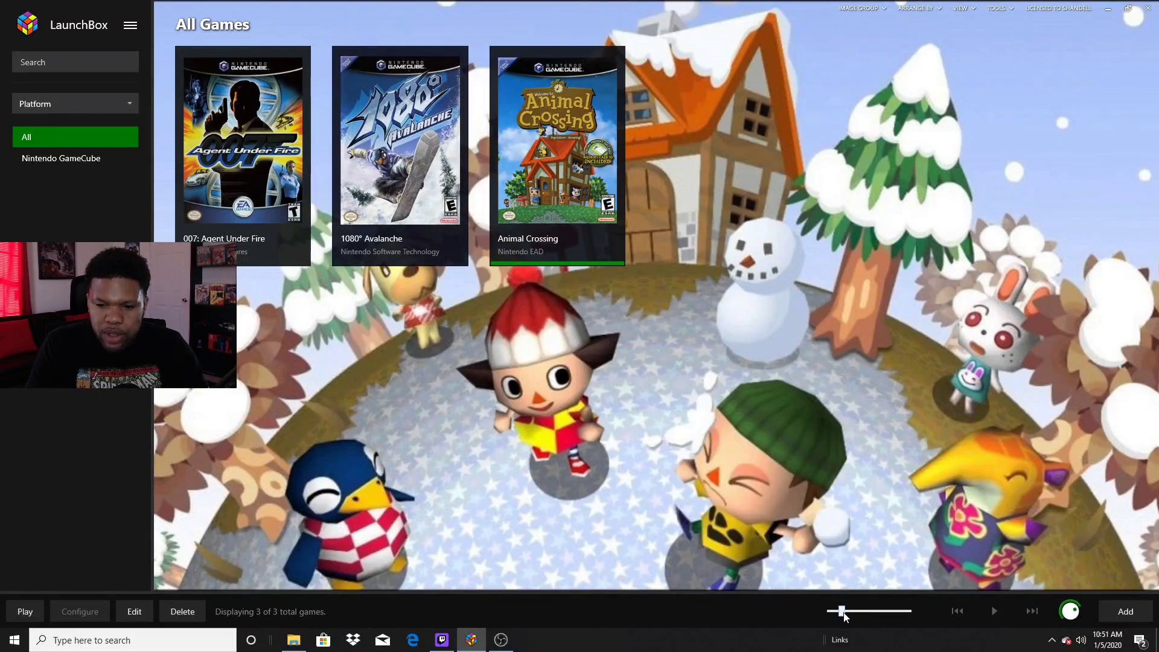
pyautogui.moveTo(842, 612); pyautogui.dragTo(862, 611)
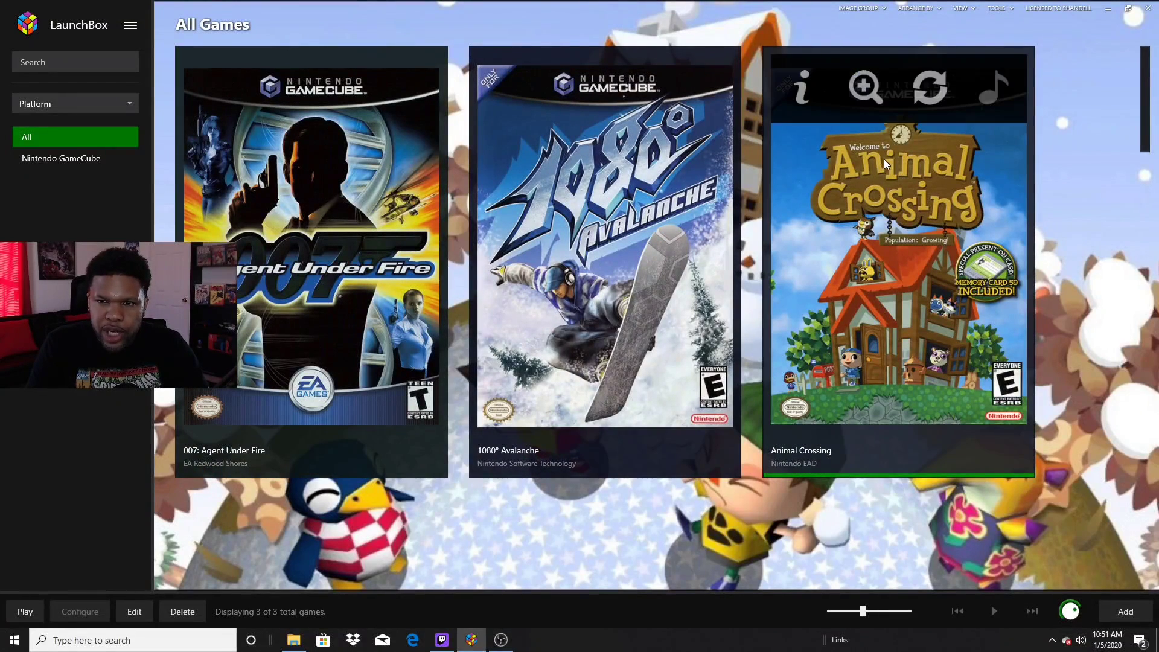
pyautogui.click(884, 11)
pyautogui.click(876, 41)
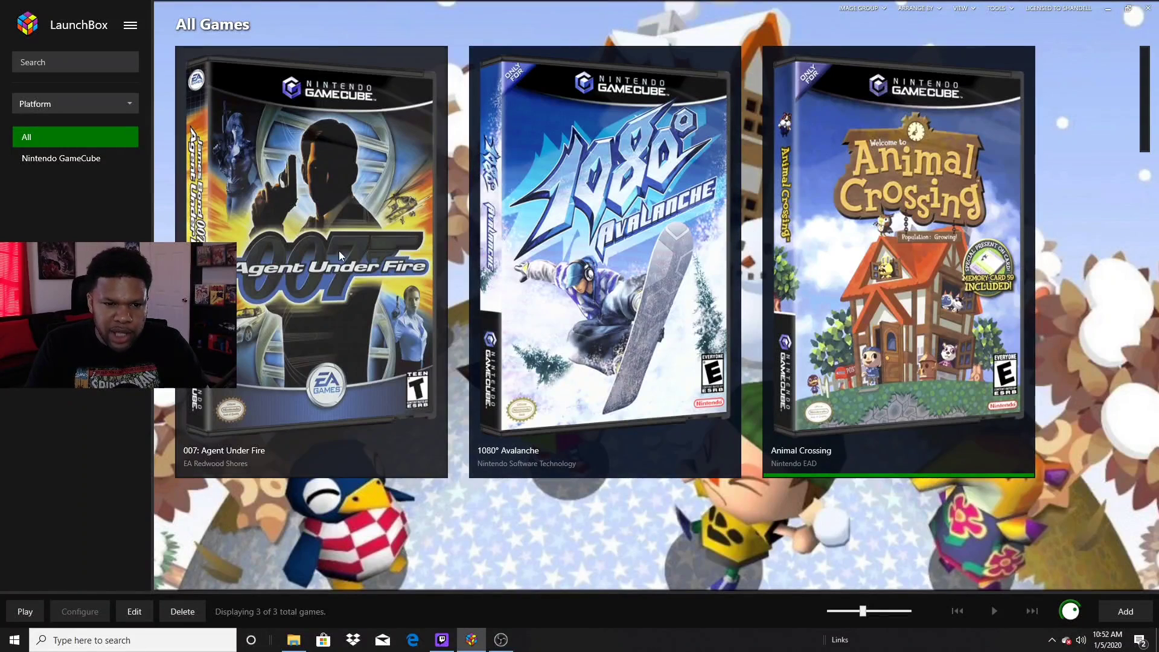
# Launch Animal Crossing from the game library
pyautogui.doubleClick(909, 217)
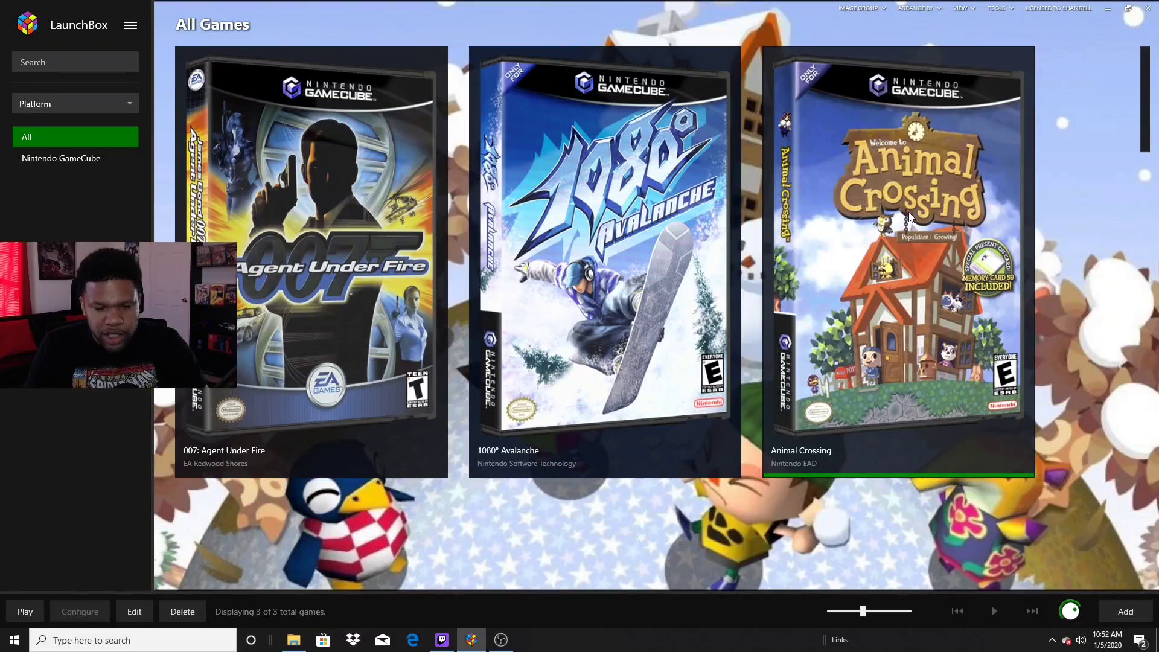